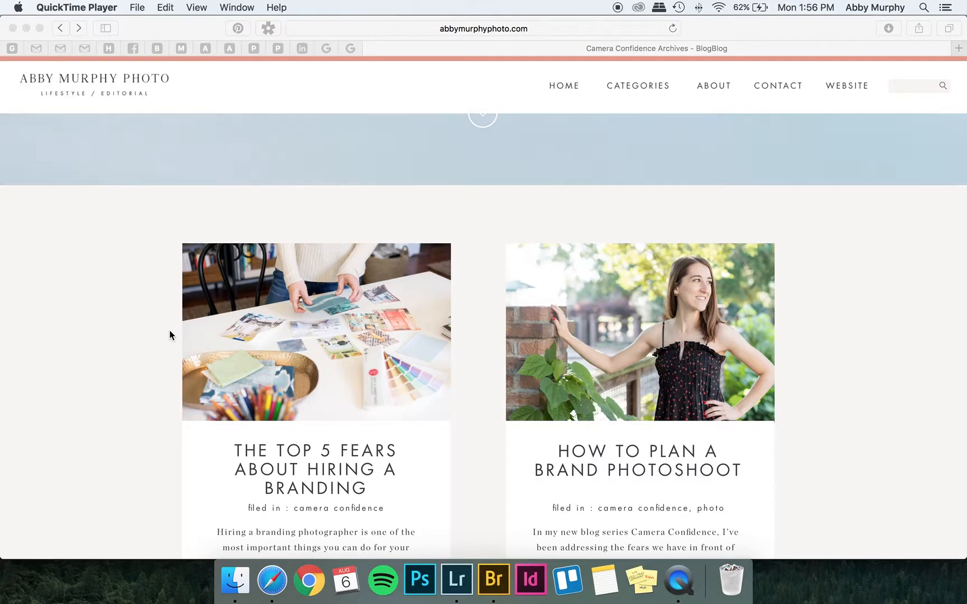
Browse the Camera Confidence blog posts on the photography website.
{"action": "scroll", "coordinate": [170, 334], "scroll_direction": "down", "scroll_amount": 5}
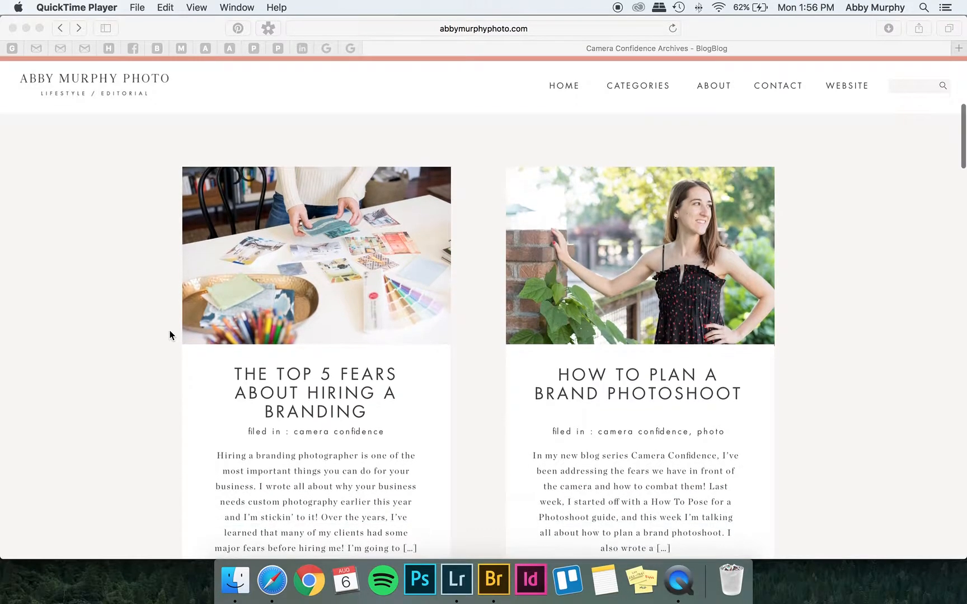
{"action": "scroll", "coordinate": [170, 334], "scroll_direction": "down", "scroll_amount": 4}
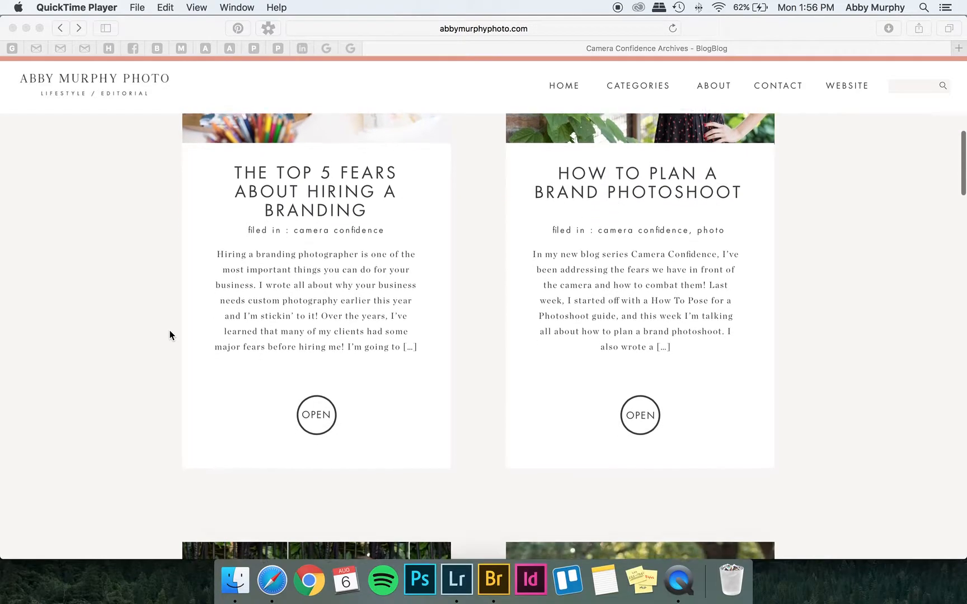
{"action": "scroll", "coordinate": [170, 334], "scroll_direction": "down", "scroll_amount": 6}
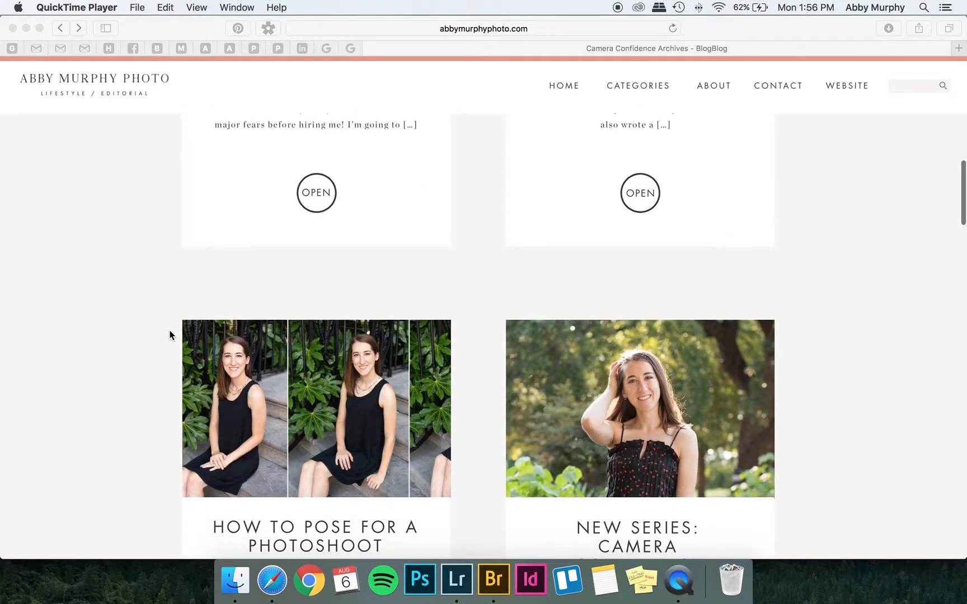
{"action": "scroll", "coordinate": [170, 335], "scroll_direction": "down", "scroll_amount": 2}
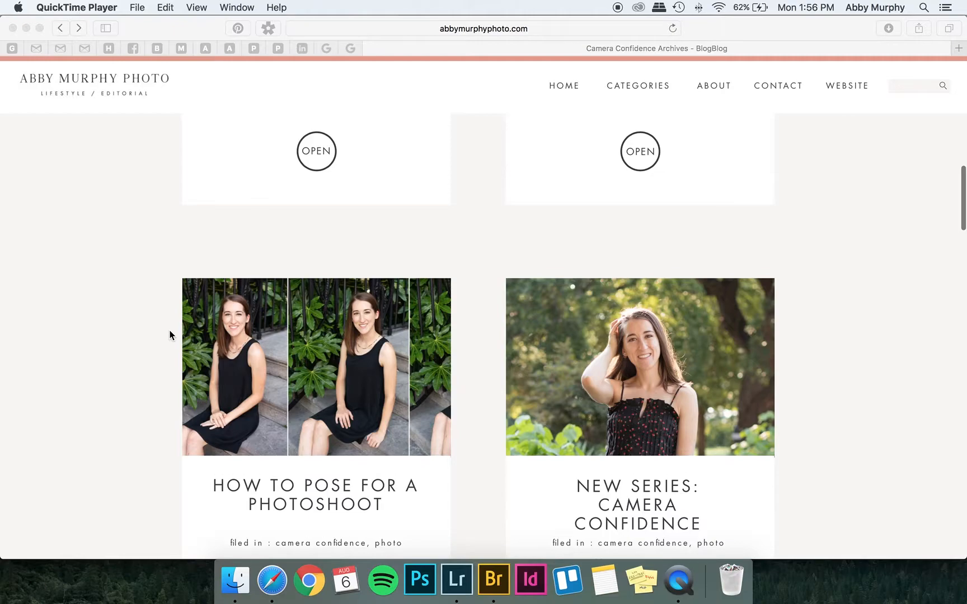
{"action": "scroll", "coordinate": [169, 335], "scroll_direction": "down", "scroll_amount": 1}
{"action": "scroll", "coordinate": [169, 334], "scroll_direction": "up", "scroll_amount": 3}
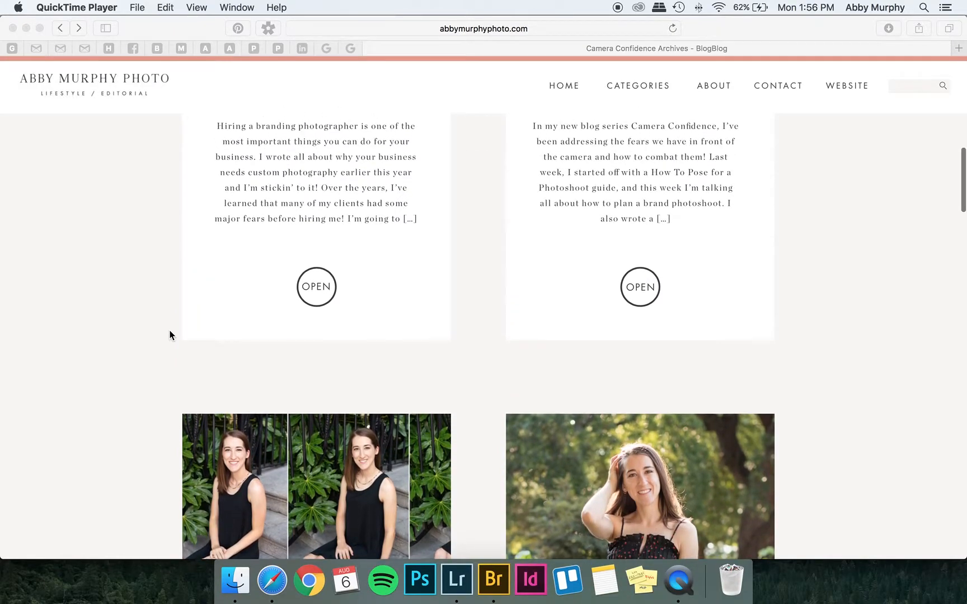
{"action": "scroll", "coordinate": [170, 335], "scroll_direction": "up", "scroll_amount": 2}
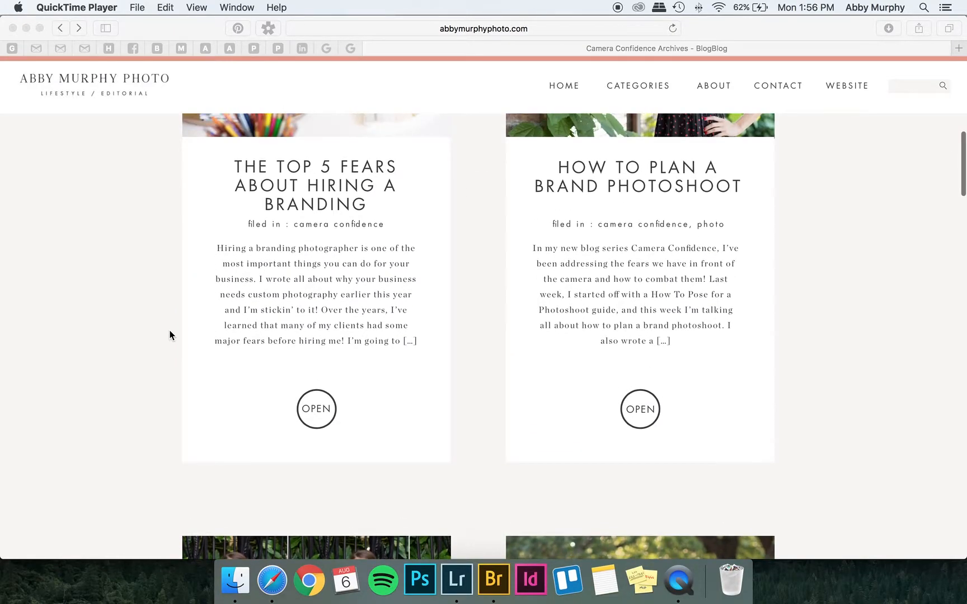
{"action": "scroll", "coordinate": [170, 334], "scroll_direction": "up", "scroll_amount": 1}
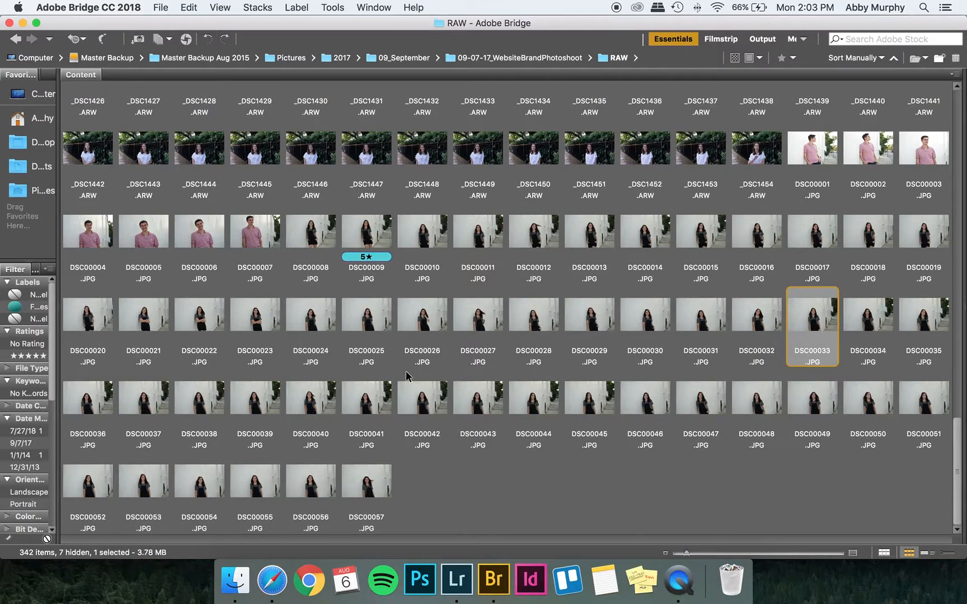
Switch to a single-column thumbnail strip beside a large preview and select DSC00008.JPG.
{"action": "scroll", "coordinate": [407, 375], "scroll_direction": "up", "scroll_amount": 10}
{"action": "scroll", "coordinate": [227, 441], "scroll_direction": "up", "scroll_amount": 5}
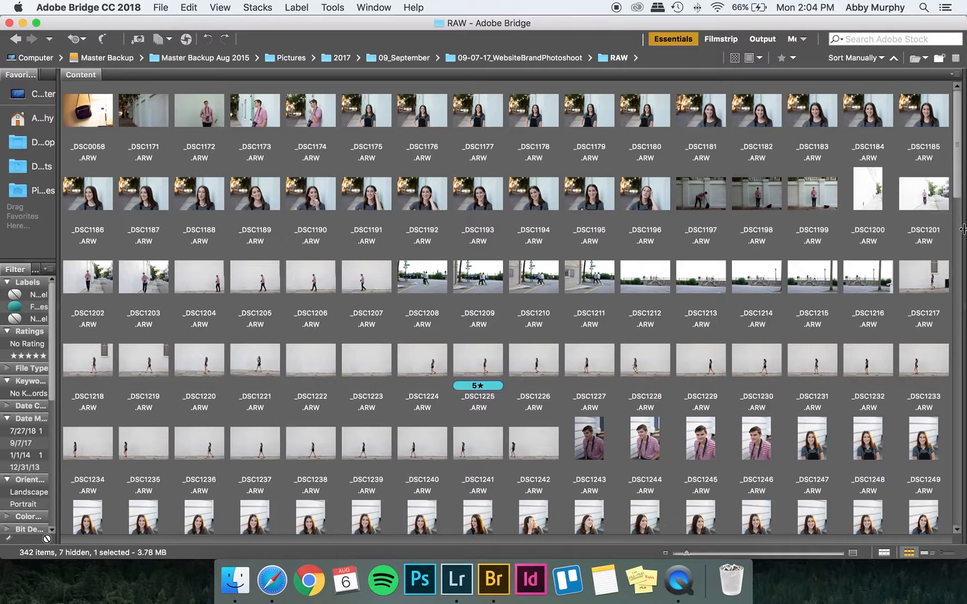
{"action": "left_click_drag", "start_coordinate": [962, 229], "coordinate": [166, 245]}
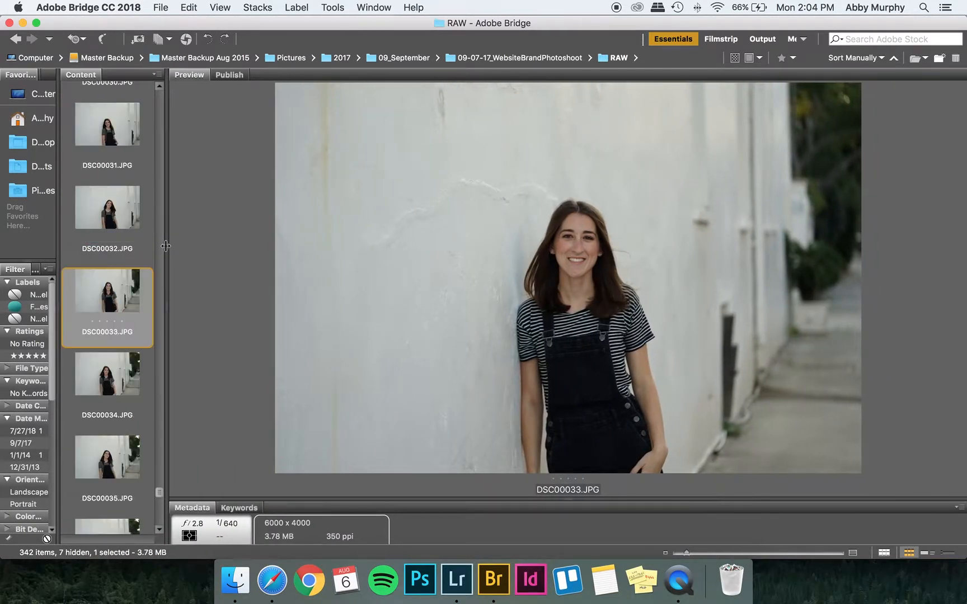
{"action": "scroll", "coordinate": [138, 224], "scroll_direction": "up", "scroll_amount": 5}
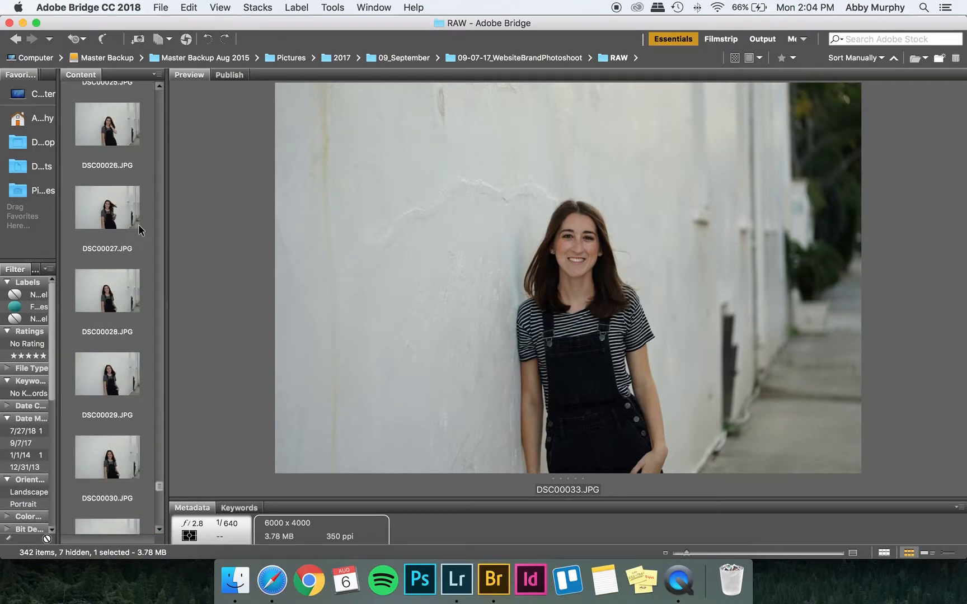
{"action": "scroll", "coordinate": [138, 224], "scroll_direction": "up", "scroll_amount": 8}
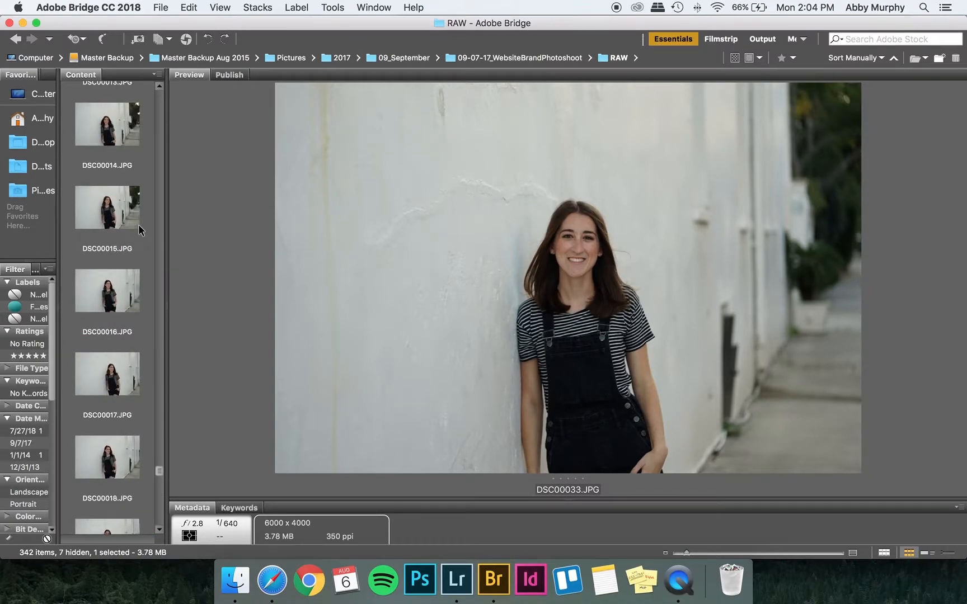
{"action": "scroll", "coordinate": [138, 225], "scroll_direction": "up", "scroll_amount": 1}
{"action": "left_click", "coordinate": [112, 365]}
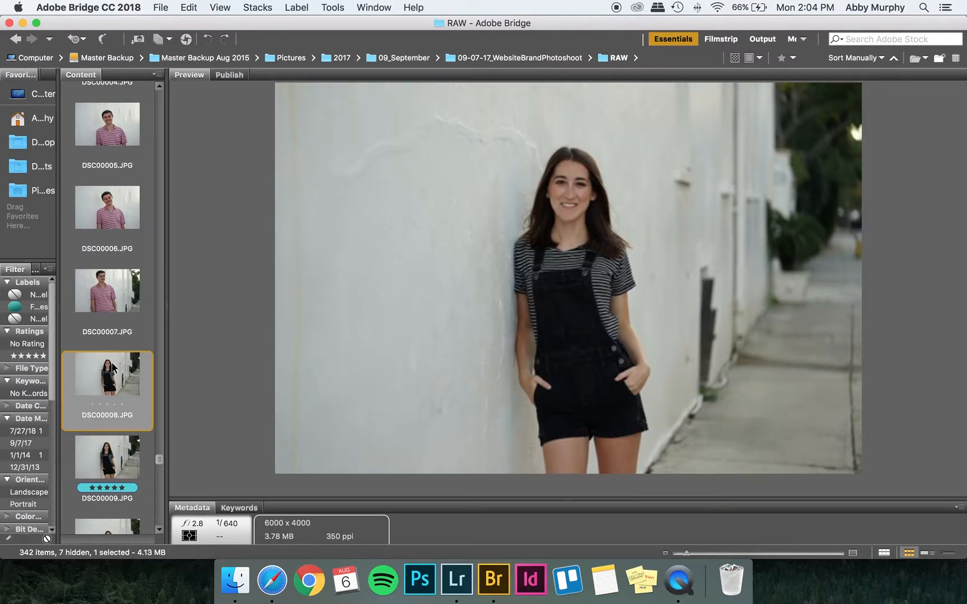
Step through the wall portraits one by one in the large preview.
{"action": "key", "text": "Down"}
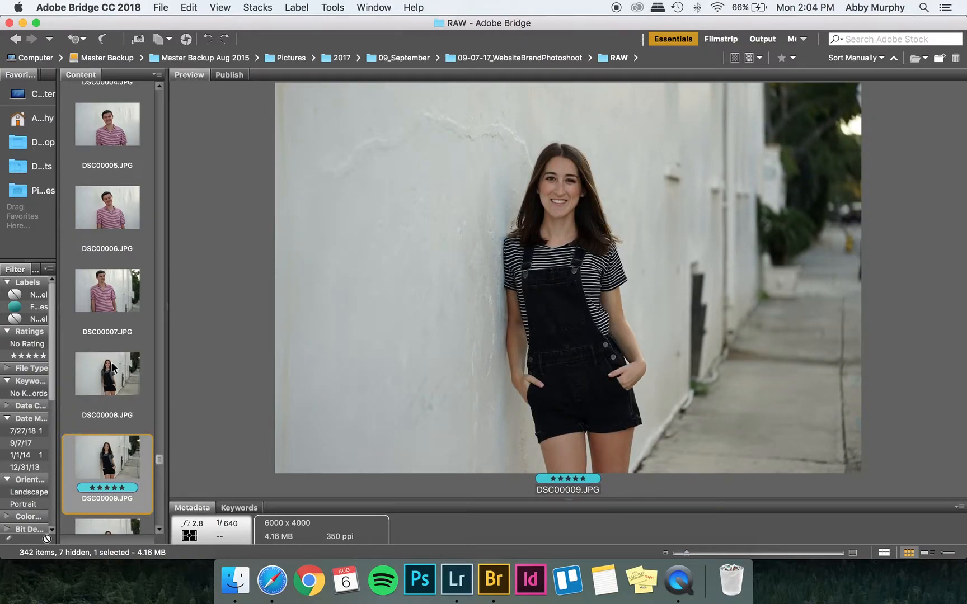
{"action": "key", "text": "Down"}
{"action": "key", "text": "Down"}
{"action": "key", "text": "Down"}
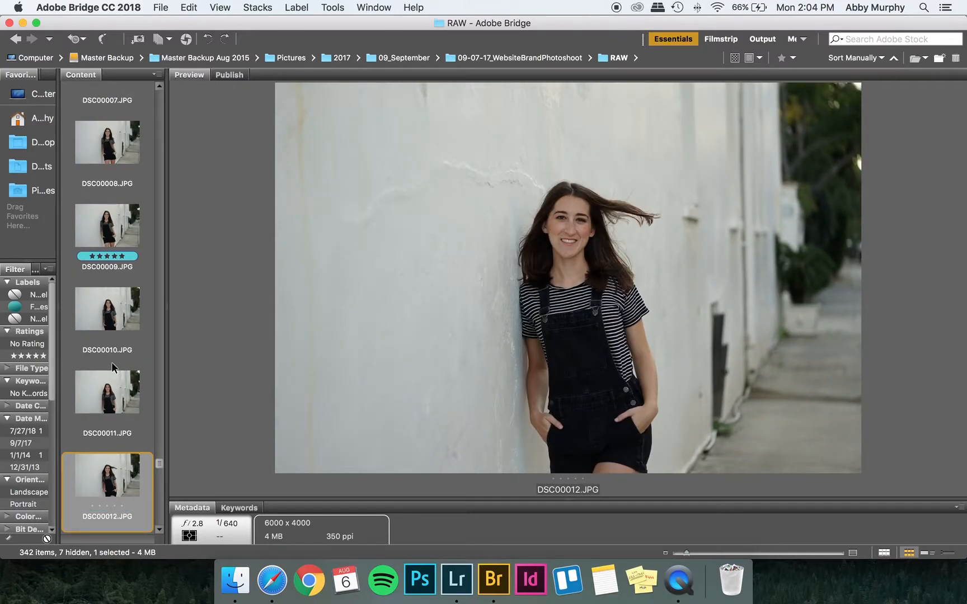
{"action": "key", "text": "Down"}
{"action": "key", "text": "Down"}
{"action": "key", "text": "Down"}
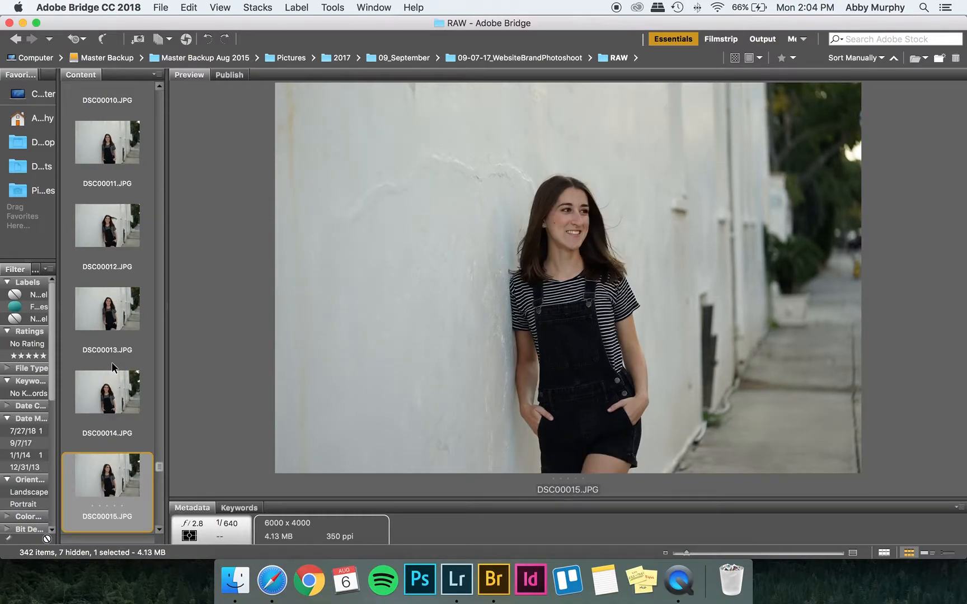
{"action": "key", "text": "Down"}
{"action": "key", "text": "Down"}
{"action": "key", "text": "Down"}
{"action": "key", "text": "Down"}
{"action": "key", "text": "Down"}
{"action": "key", "text": "Down"}
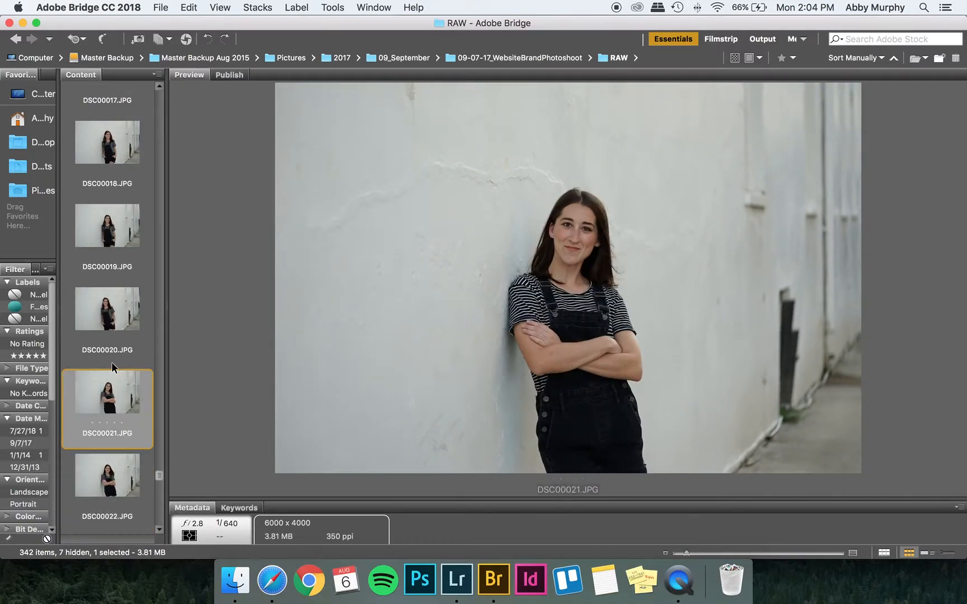
{"action": "key", "text": "Down"}
{"action": "key", "text": "Down"}
{"action": "key", "text": "Down"}
{"action": "key", "text": "Down"}
{"action": "key", "text": "Down"}
{"action": "key", "text": "Down"}
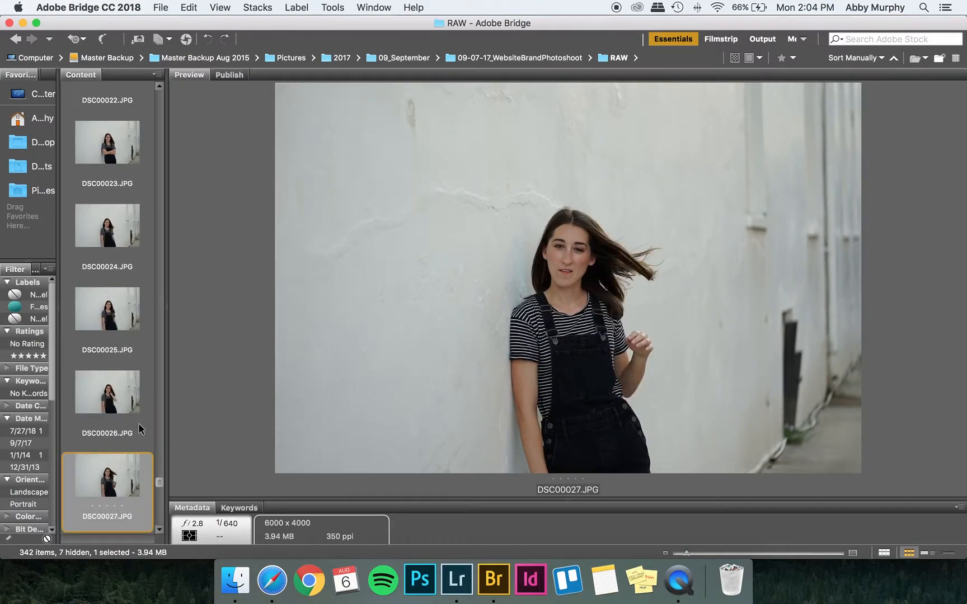
{"action": "key", "text": "Down"}
{"action": "key", "text": "Down"}
{"action": "key", "text": "Down"}
{"action": "key", "text": "Down"}
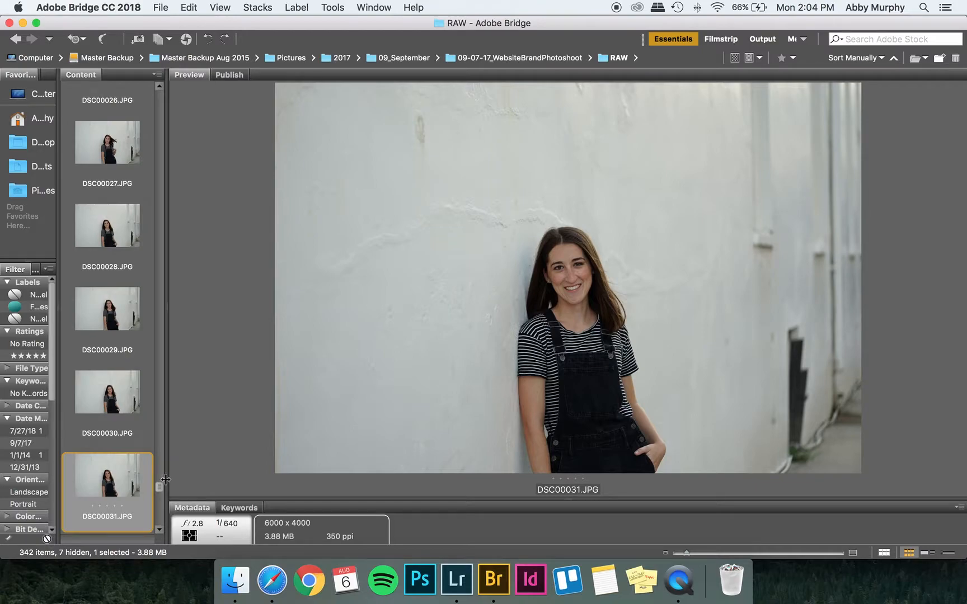
{"action": "left_click_drag", "start_coordinate": [159, 486], "coordinate": [155, 93]}
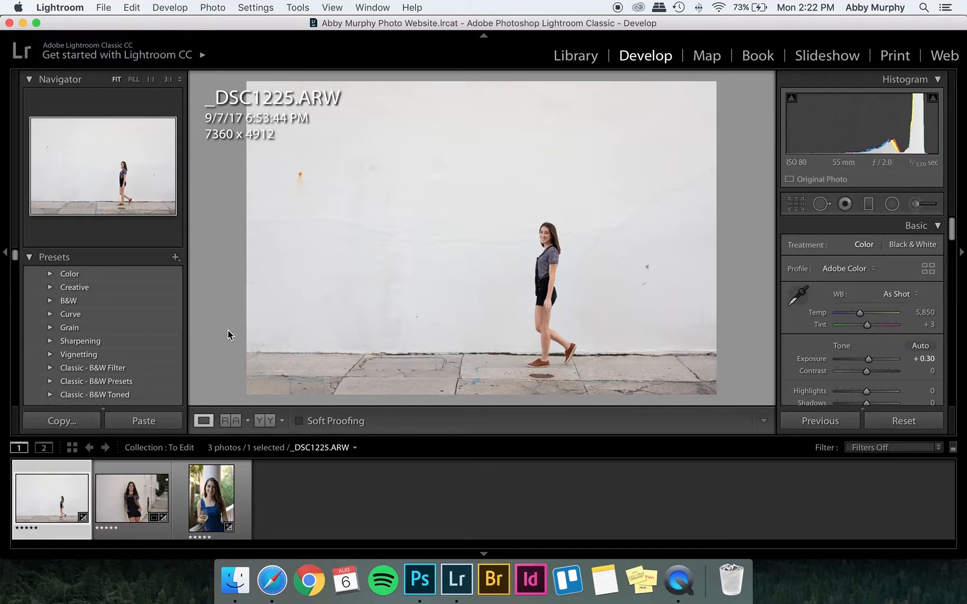
Preview each of the three photos in the filmstrip, finishing on _DSC1225.ARW.
{"action": "left_click", "coordinate": [212, 496]}
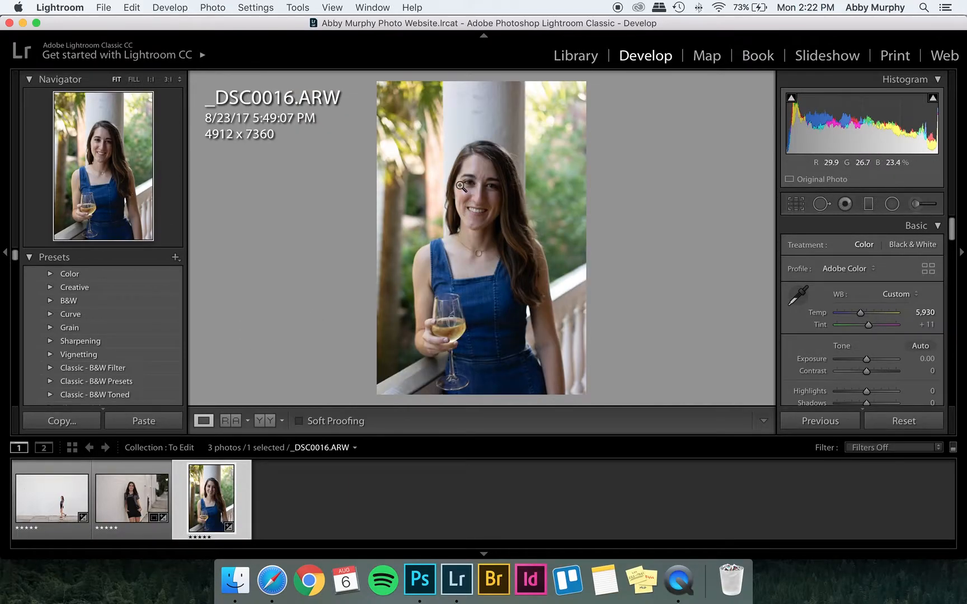
{"action": "left_click", "coordinate": [133, 495]}
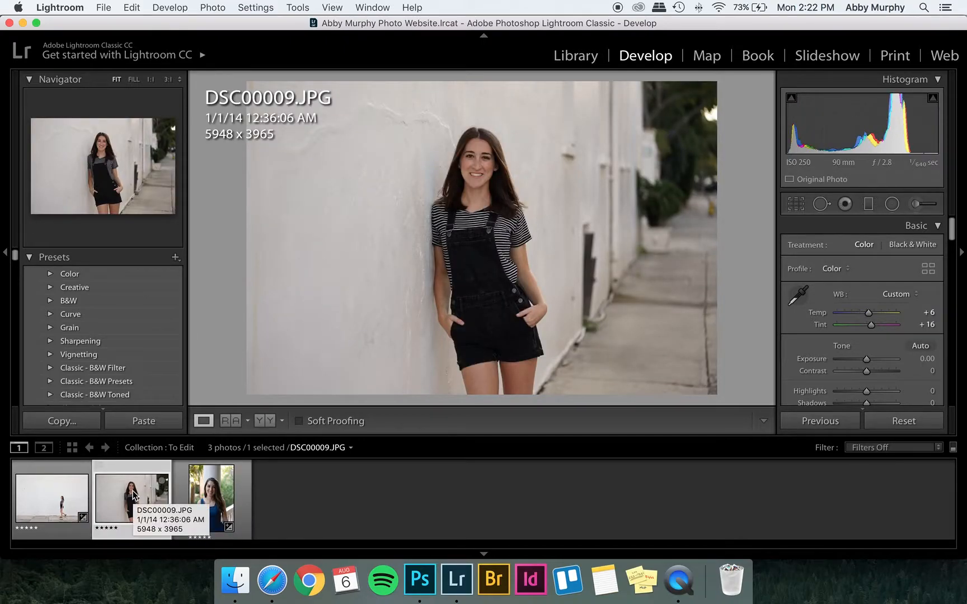
{"action": "left_click", "coordinate": [59, 498]}
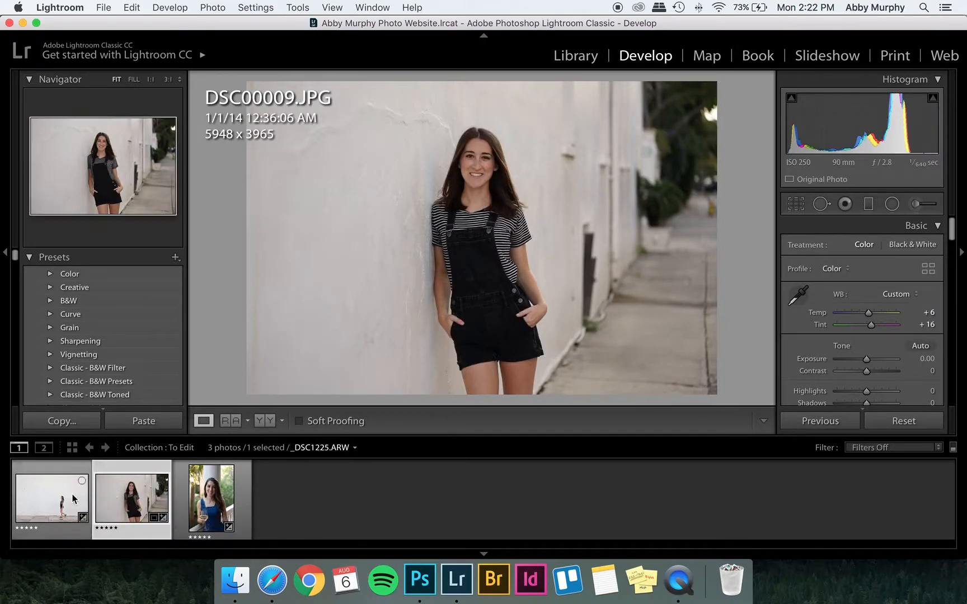
Raise the exposure of _DSC1225.ARW to +0.60.
{"action": "left_click", "coordinate": [797, 295]}
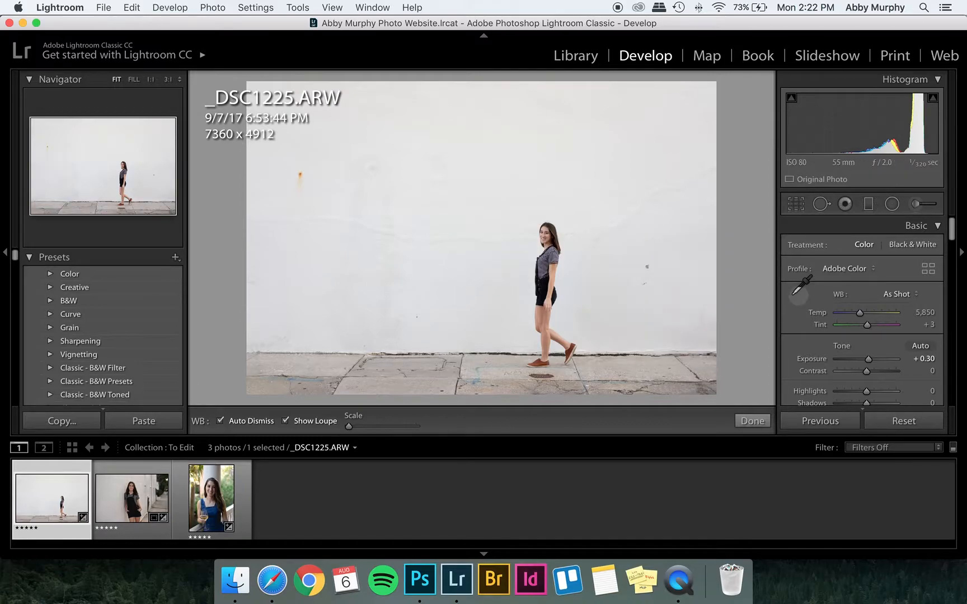
{"action": "left_click", "coordinate": [798, 292]}
{"action": "scroll", "coordinate": [902, 321], "scroll_direction": "down", "scroll_amount": 2}
{"action": "left_click", "coordinate": [920, 330]}
{"action": "key", "text": "Up"}
{"action": "key", "text": "Up"}
{"action": "key", "text": "Up"}
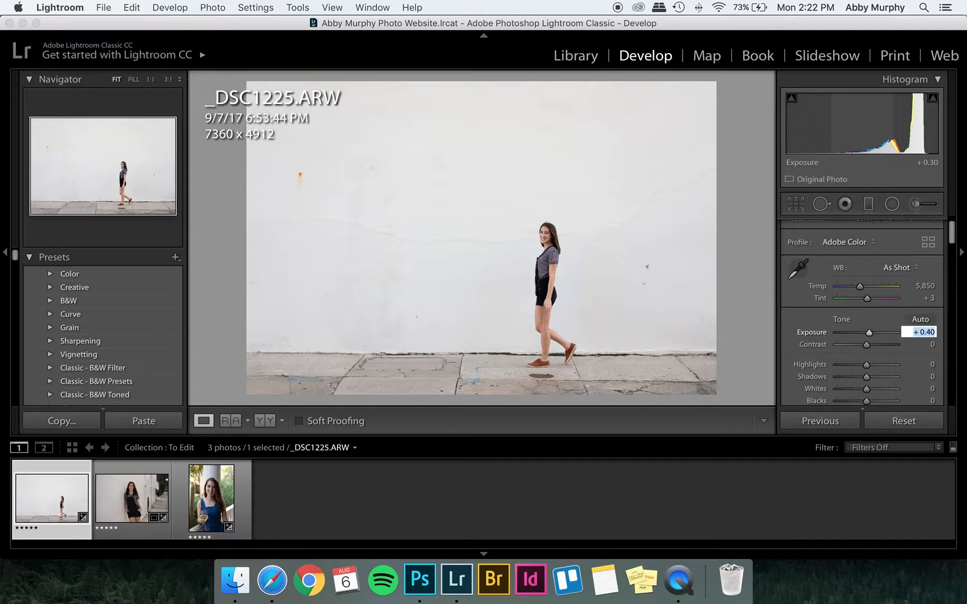
{"action": "mouse_move", "coordinate": [879, 363]}
{"action": "left_mouse_down"}
{"action": "mouse_move", "coordinate": [862, 364]}
{"action": "mouse_move", "coordinate": [871, 356]}
{"action": "left_mouse_up"}
Set contrast to +8 and fine-tune the whites to +4 and blacks to −24.
{"action": "scroll", "coordinate": [886, 345], "scroll_direction": "down", "scroll_amount": 1}
{"action": "left_click", "coordinate": [915, 323]}
{"action": "type", "text": "8"}
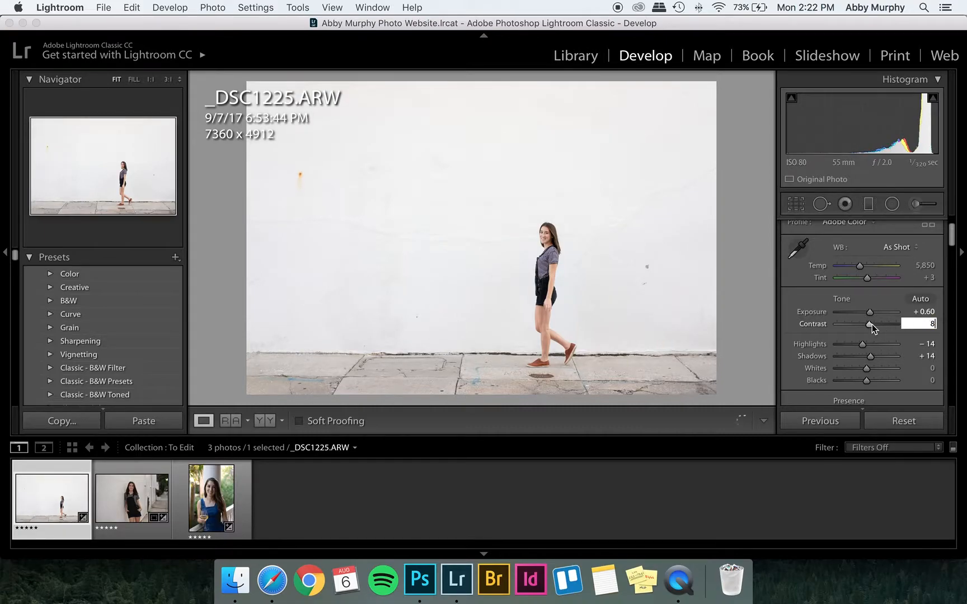
{"action": "scroll", "coordinate": [868, 344], "scroll_direction": "down", "scroll_amount": 2}
{"action": "left_click_drag", "start_coordinate": [866, 341], "coordinate": [867, 331]}
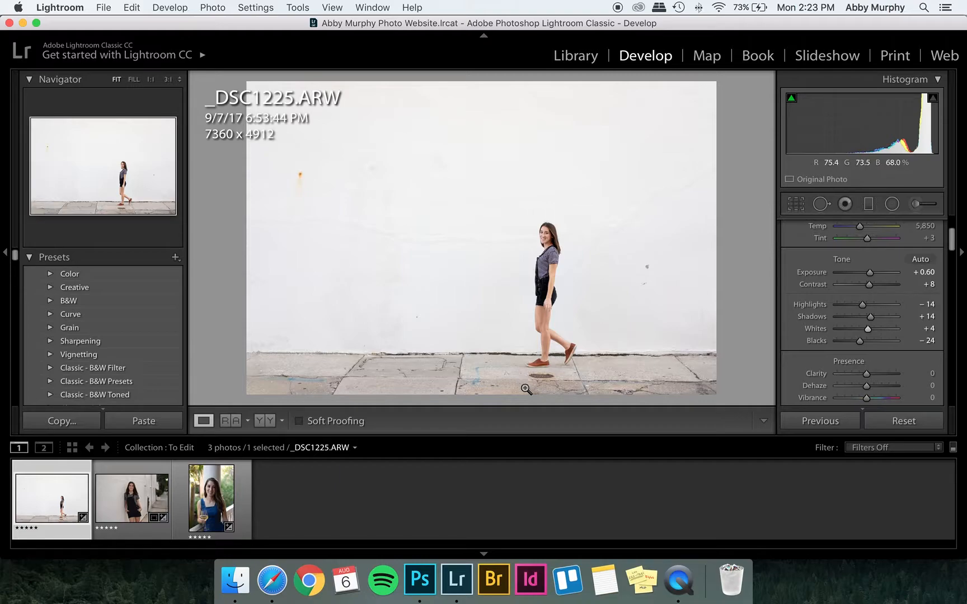
Open the photo in Photoshop CC 2018 and duplicate its Background layer as Background copy.
{"action": "right_click", "coordinate": [77, 504]}
{"action": "mouse_move", "coordinate": [230, 257]}
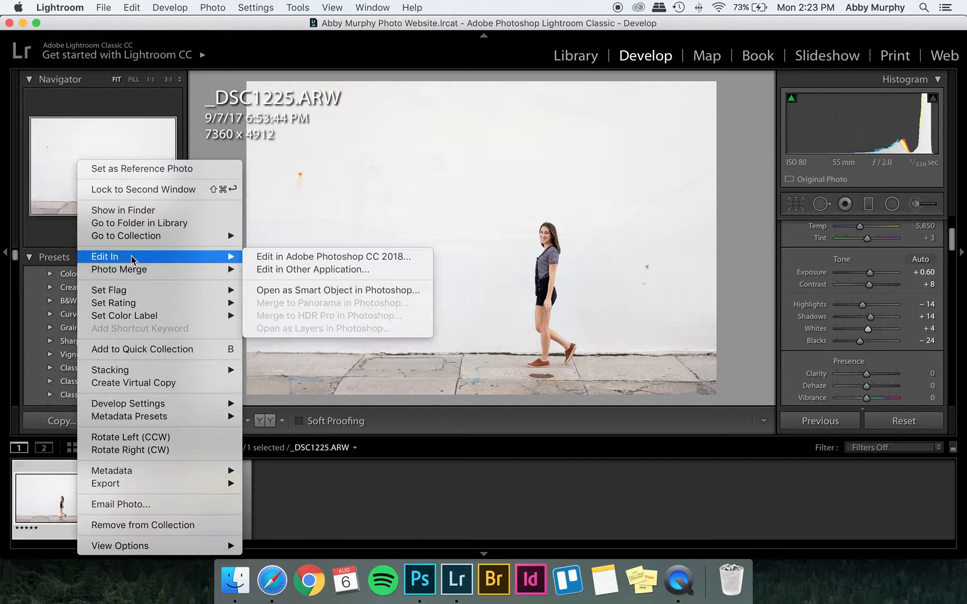
{"action": "left_click", "coordinate": [259, 257]}
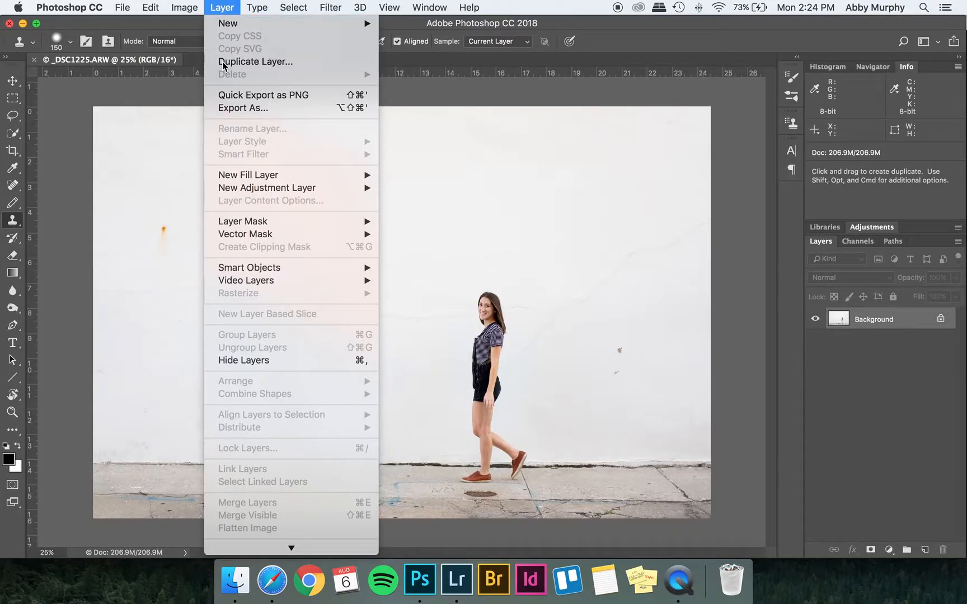
{"action": "left_click", "coordinate": [223, 61]}
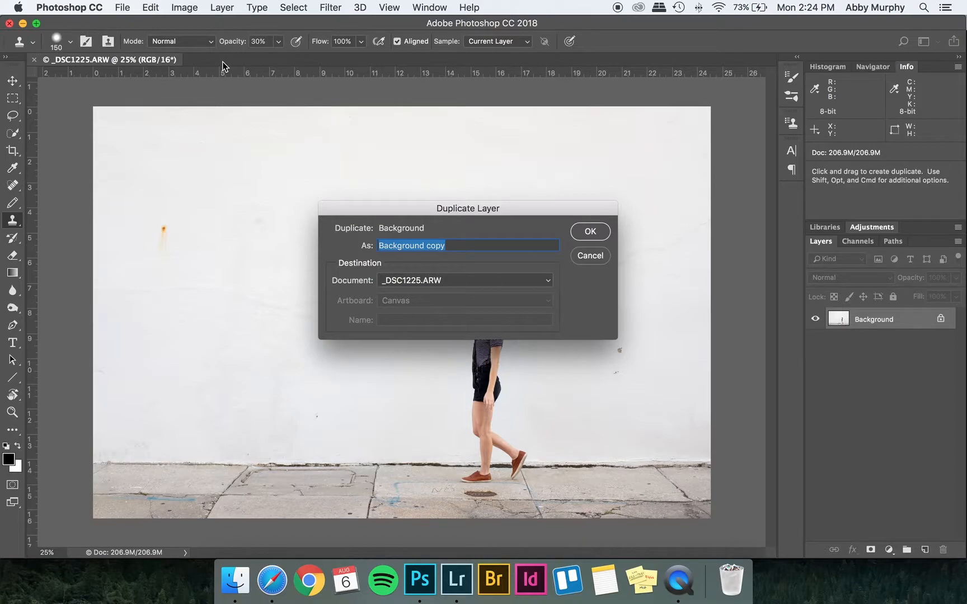
{"action": "key", "text": "Return"}
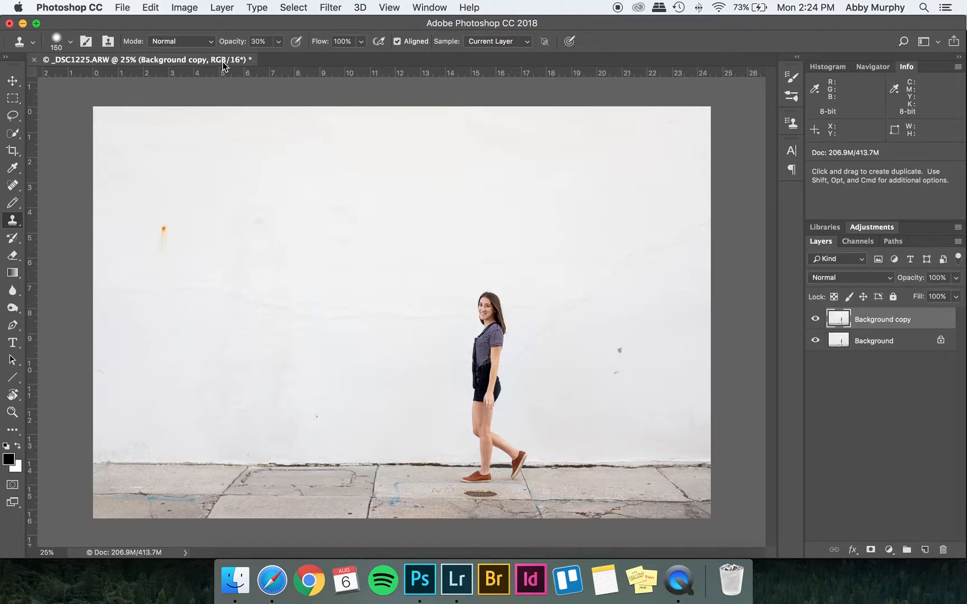
Remove the orange rust stain on the wall with the Patch tool and compare against the original.
{"action": "left_click", "coordinate": [13, 185]}
{"action": "key", "text": "super+equal"}
{"action": "key", "text": "super+equal"}
{"action": "key", "text": "super+equal"}
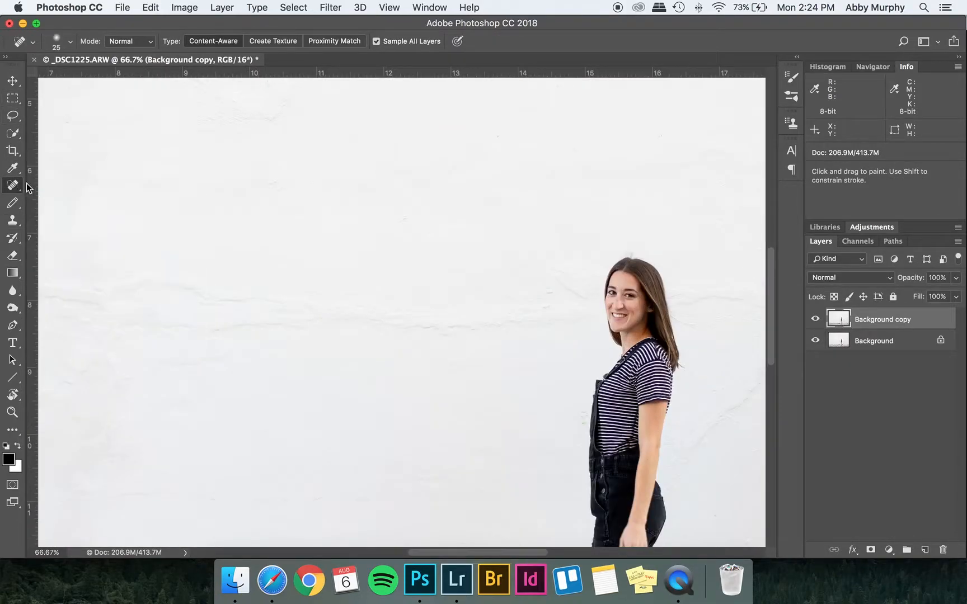
{"action": "mouse_move", "coordinate": [86, 196]}
{"action": "left_mouse_down"}
{"action": "mouse_move", "coordinate": [342, 275]}
{"action": "mouse_move", "coordinate": [465, 367]}
{"action": "mouse_move", "coordinate": [544, 388]}
{"action": "left_mouse_up"}
{"action": "key", "text": "super+r"}
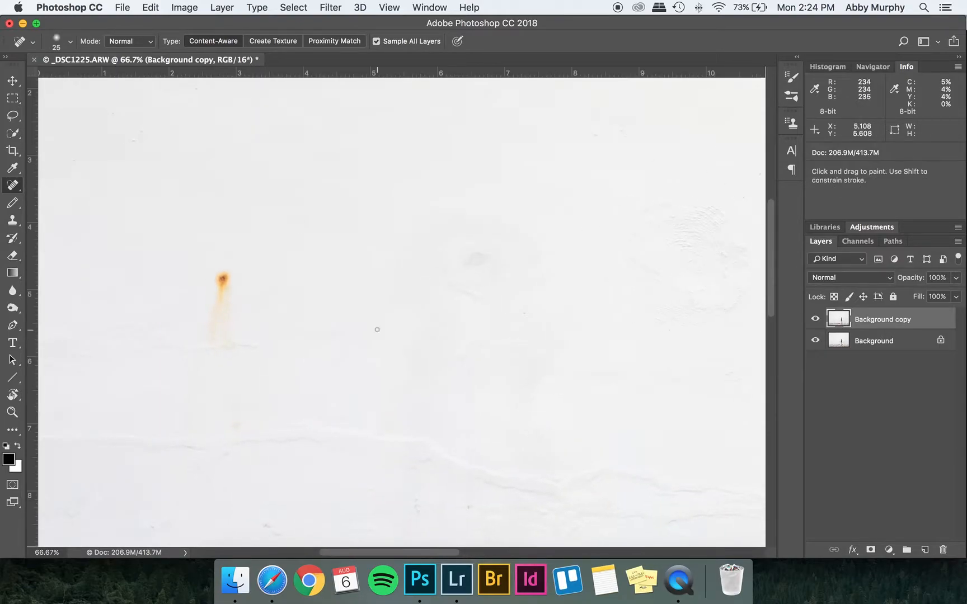
{"action": "right_click", "coordinate": [14, 185]}
{"action": "left_click", "coordinate": [51, 209]}
{"action": "mouse_move", "coordinate": [214, 262]}
{"action": "left_mouse_down"}
{"action": "mouse_move", "coordinate": [203, 342]}
{"action": "mouse_move", "coordinate": [221, 347]}
{"action": "mouse_move", "coordinate": [244, 322]}
{"action": "mouse_move", "coordinate": [244, 271]}
{"action": "mouse_move", "coordinate": [218, 257]}
{"action": "mouse_move", "coordinate": [226, 291]}
{"action": "mouse_move", "coordinate": [290, 294]}
{"action": "left_mouse_up"}
{"action": "key", "text": "super+d"}
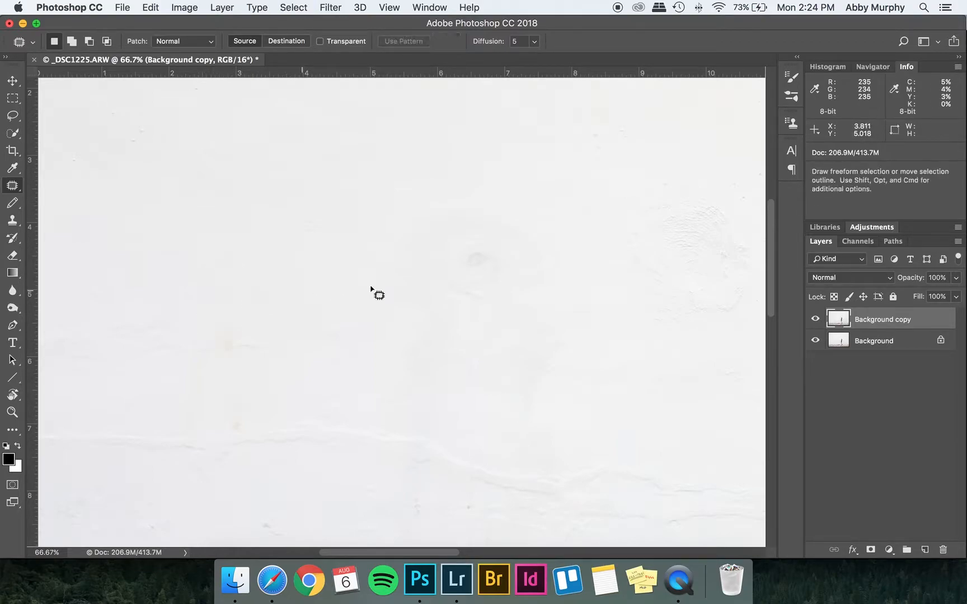
{"action": "left_click", "coordinate": [815, 319]}
{"action": "left_click", "coordinate": [815, 319]}
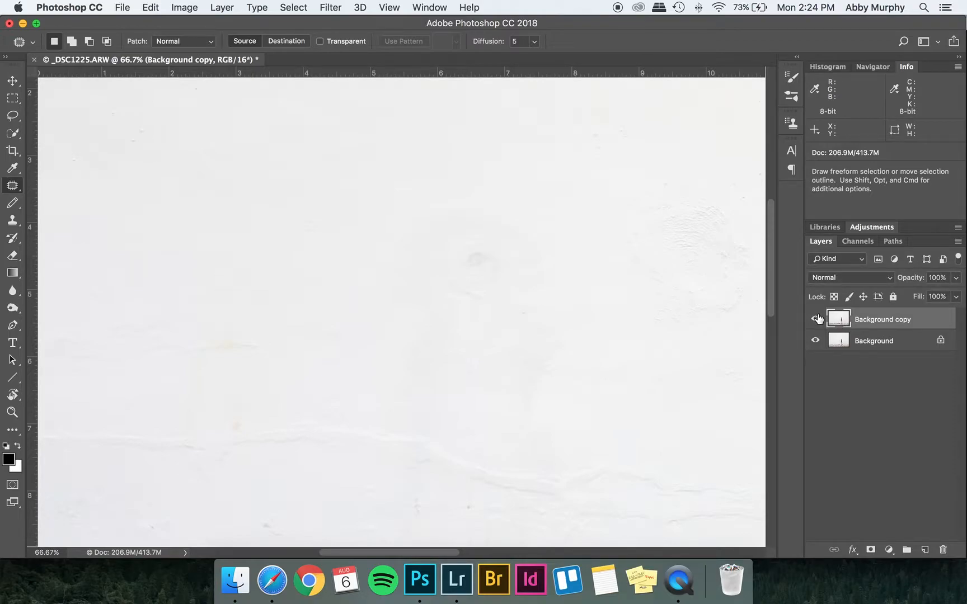
Patch a small mark on the white wall with the Patch tool and deselect.
{"action": "key", "text": "space"}
{"action": "left_click_drag", "start_coordinate": [660, 390], "coordinate": [285, 339]}
{"action": "left_click_drag", "start_coordinate": [529, 360], "coordinate": [308, 322]}
{"action": "left_click_drag", "start_coordinate": [520, 378], "coordinate": [352, 179]}
{"action": "mouse_move", "coordinate": [345, 247]}
{"action": "left_mouse_down"}
{"action": "mouse_move", "coordinate": [328, 318]}
{"action": "mouse_move", "coordinate": [342, 344]}
{"action": "mouse_move", "coordinate": [367, 290]}
{"action": "mouse_move", "coordinate": [355, 233]}
{"action": "mouse_move", "coordinate": [401, 270]}
{"action": "left_mouse_up"}
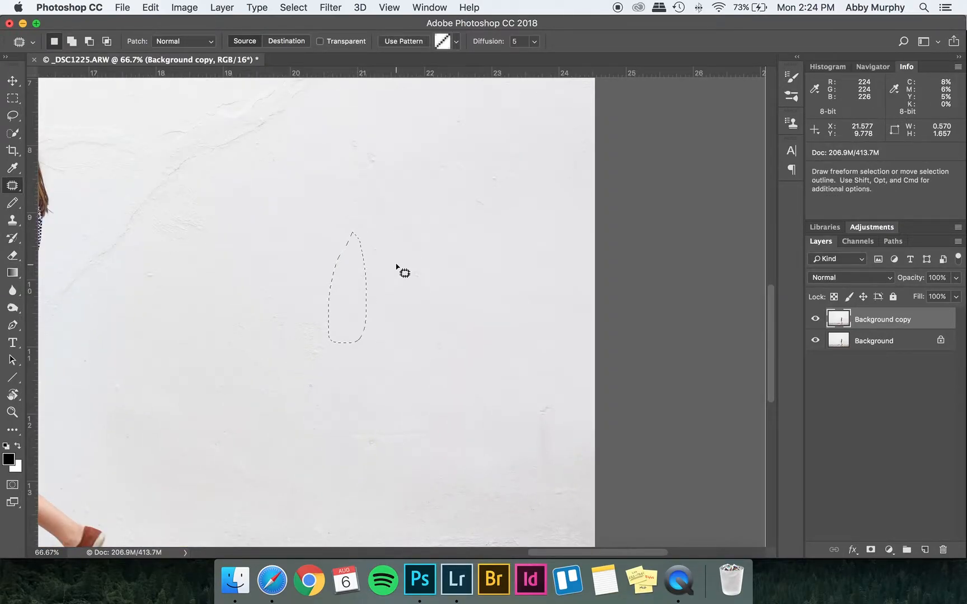
{"action": "key", "text": "super+d"}
Patch a blemish on the wall base beside the model's feet and deselect.
{"action": "left_click_drag", "start_coordinate": [199, 479], "coordinate": [463, 214]}
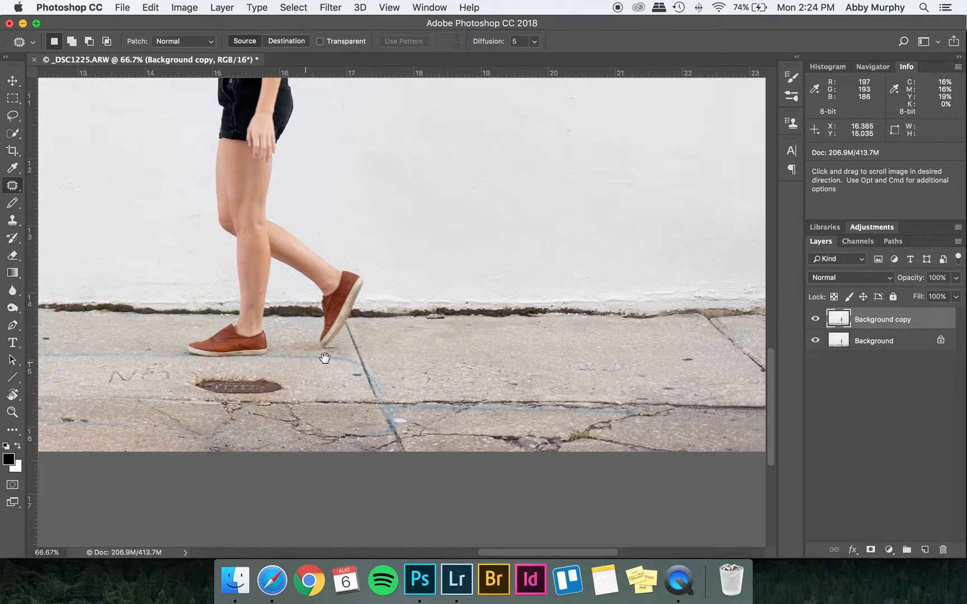
{"action": "left_click_drag", "start_coordinate": [313, 360], "coordinate": [409, 343]}
{"action": "mouse_move", "coordinate": [317, 351]}
{"action": "left_mouse_down"}
{"action": "mouse_move", "coordinate": [280, 369]}
{"action": "mouse_move", "coordinate": [370, 378]}
{"action": "mouse_move", "coordinate": [382, 372]}
{"action": "mouse_move", "coordinate": [363, 352]}
{"action": "mouse_move", "coordinate": [324, 348]}
{"action": "mouse_move", "coordinate": [446, 341]}
{"action": "mouse_move", "coordinate": [520, 324]}
{"action": "left_mouse_up"}
{"action": "key", "text": "super+d"}
Flatten the retouched image to a single layer and save it.
{"action": "mouse_move", "coordinate": [230, 343]}
{"action": "left_mouse_down"}
{"action": "mouse_move", "coordinate": [201, 353]}
{"action": "mouse_move", "coordinate": [195, 369]}
{"action": "mouse_move", "coordinate": [276, 361]}
{"action": "mouse_move", "coordinate": [273, 349]}
{"action": "mouse_move", "coordinate": [232, 344]}
{"action": "mouse_move", "coordinate": [196, 315]}
{"action": "left_mouse_up"}
{"action": "left_click_drag", "start_coordinate": [196, 311], "coordinate": [198, 313]}
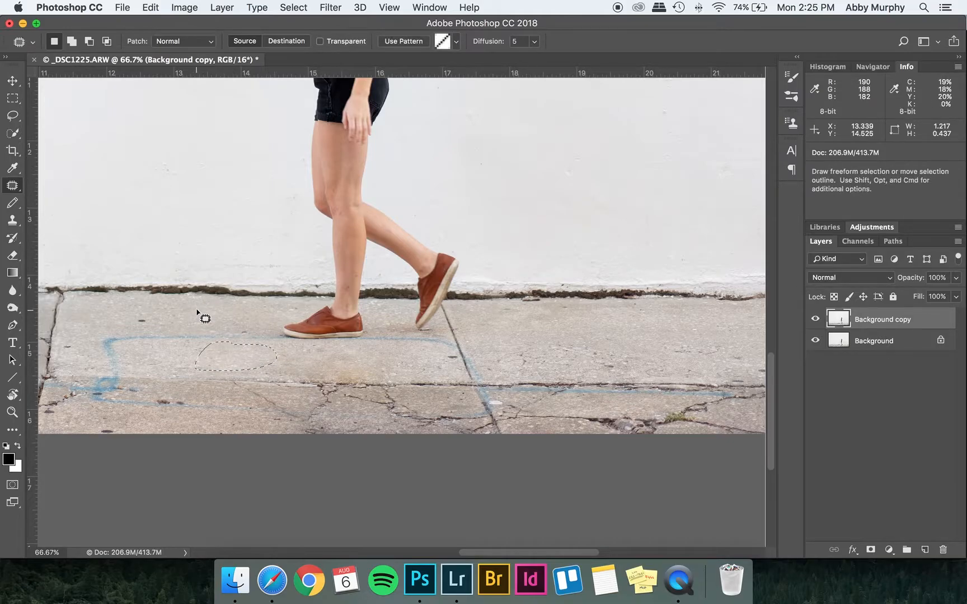
{"action": "key", "text": "super+minus"}
{"action": "key", "text": "super+minus"}
{"action": "key", "text": "super+minus"}
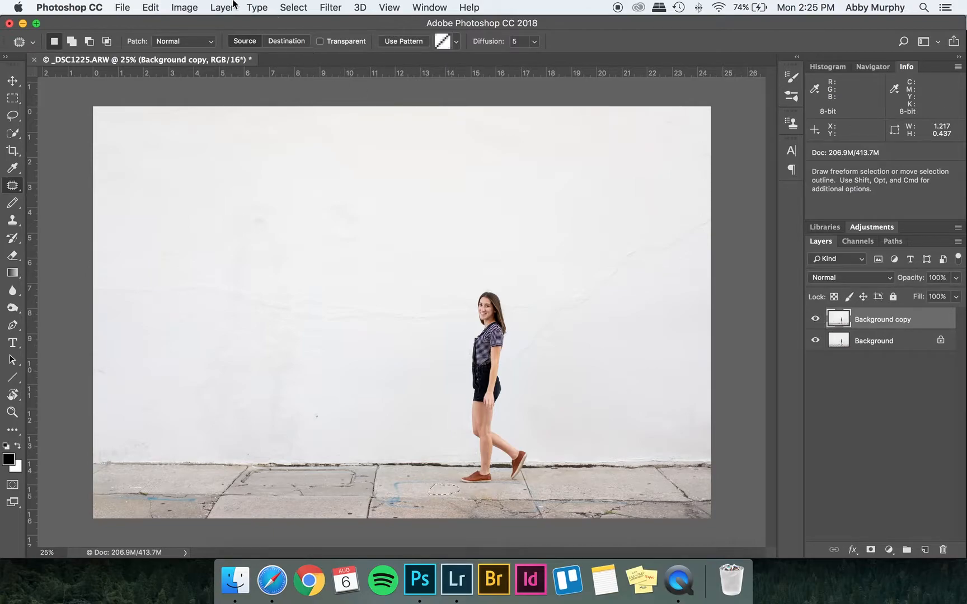
{"action": "left_click", "coordinate": [233, 6]}
{"action": "left_click", "coordinate": [263, 527]}
{"action": "key", "text": "super+s"}
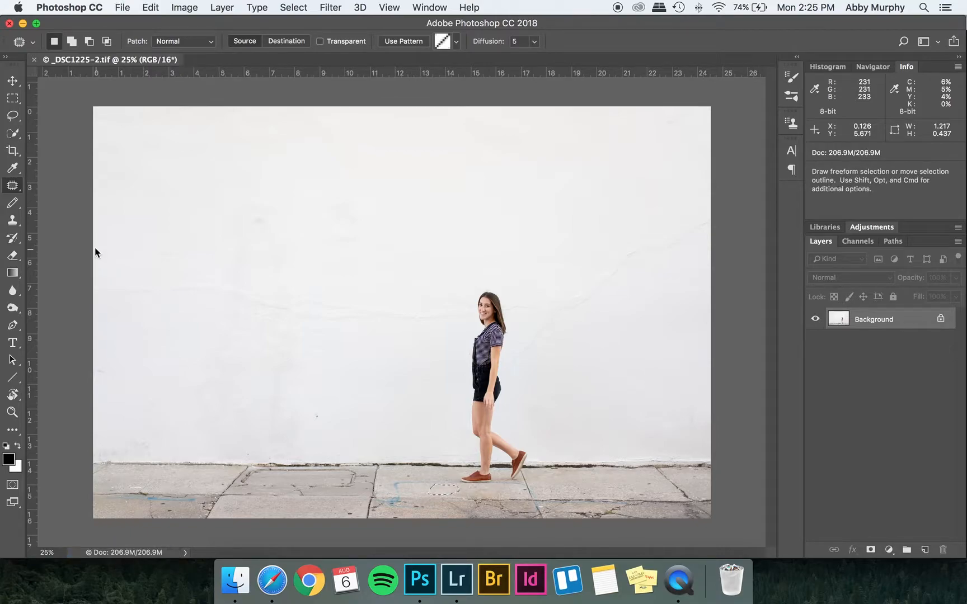
Switch to Lightroom, select DSC00009.JPG and set its exposure to +1.10.
{"action": "left_click", "coordinate": [457, 580]}
{"action": "left_click", "coordinate": [227, 507]}
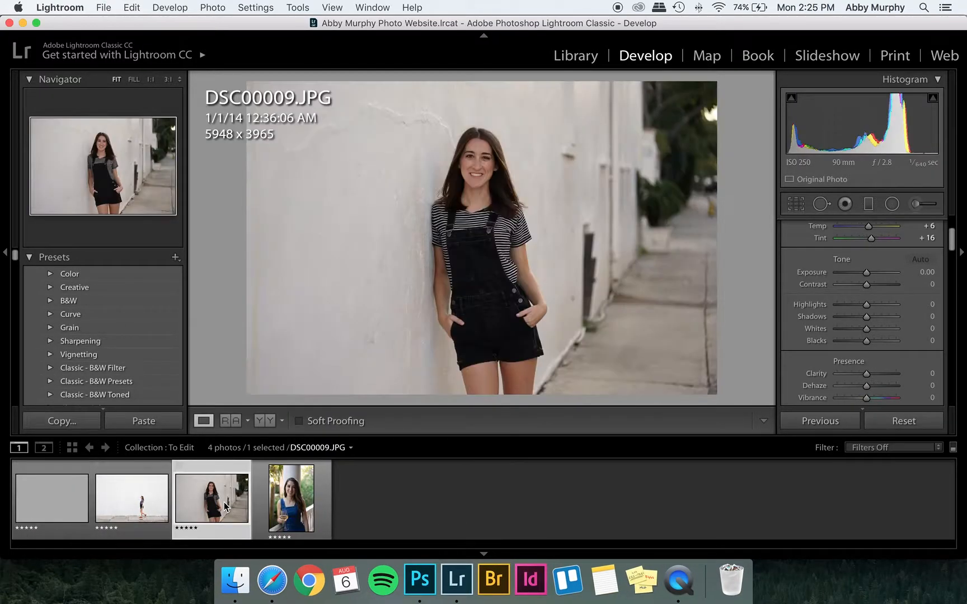
{"action": "left_click", "coordinate": [923, 271]}
{"action": "type", "text": "0.7"}
{"action": "key", "text": "Return"}
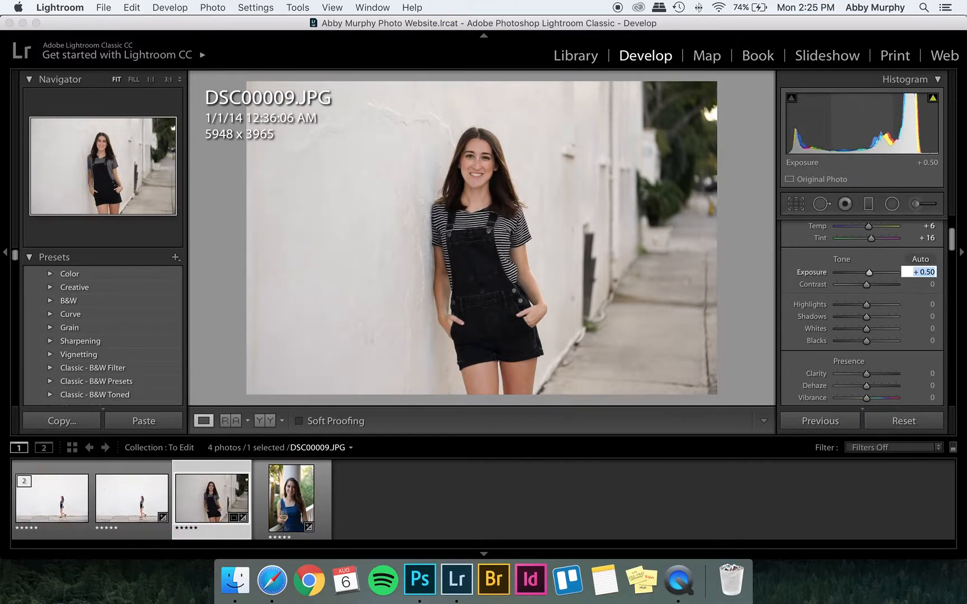
{"action": "type", "text": "1.1"}
{"action": "key", "text": "Return"}
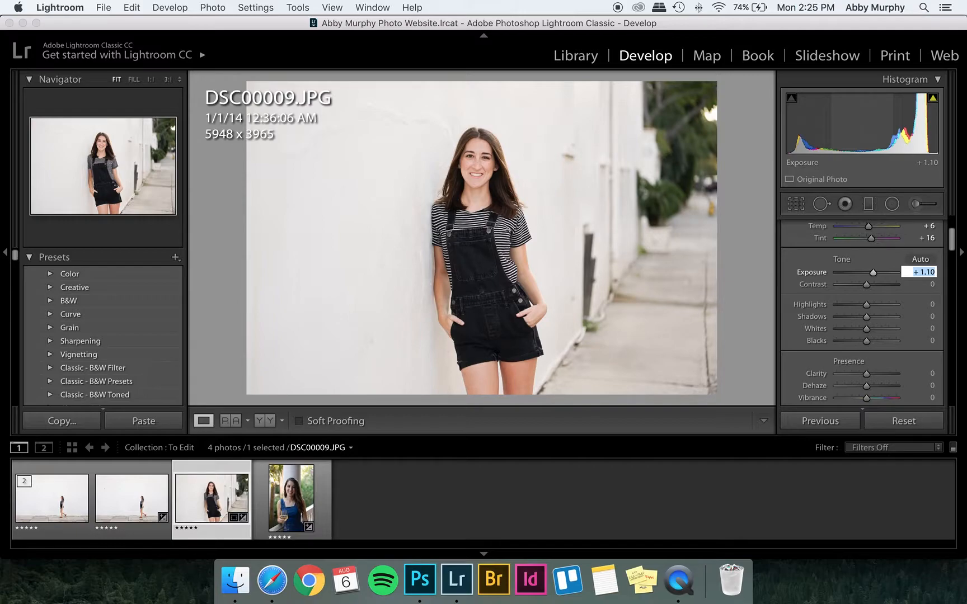
Set the temperature to +7 and the blacks to −19.
{"action": "scroll", "coordinate": [926, 275], "scroll_direction": "up", "scroll_amount": 2}
{"action": "left_click", "coordinate": [928, 257]}
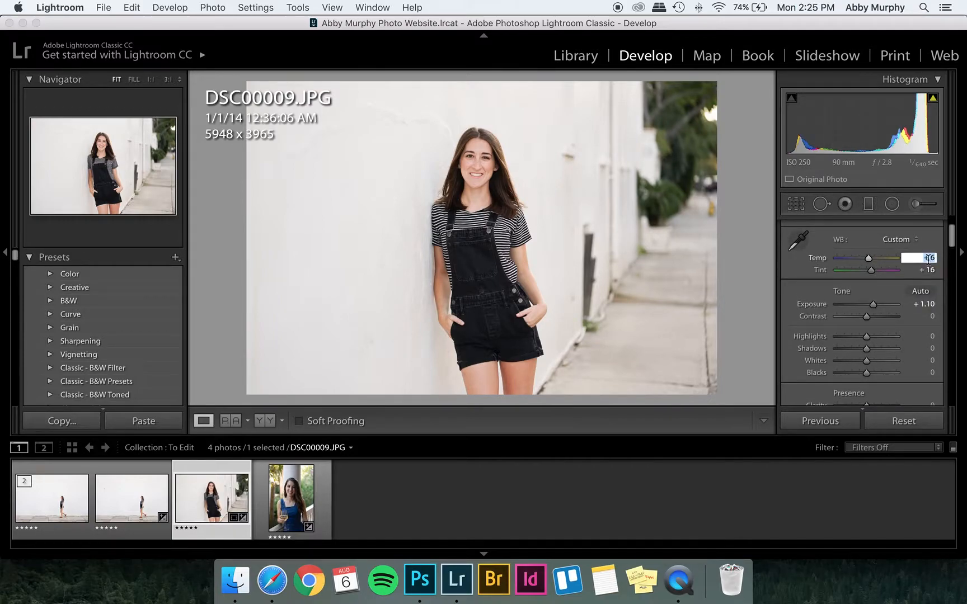
{"action": "left_click", "coordinate": [801, 245]}
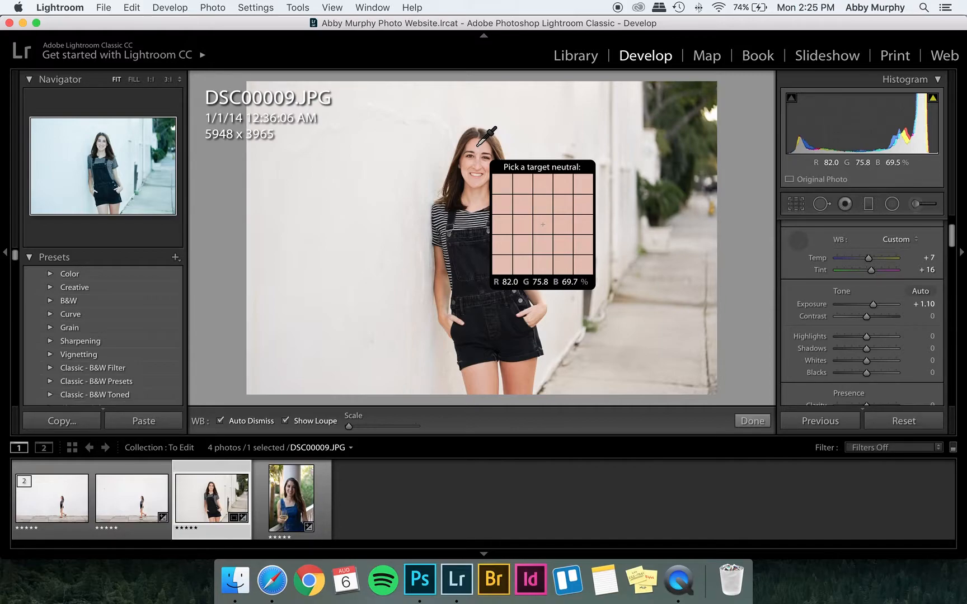
{"action": "left_click", "coordinate": [797, 240]}
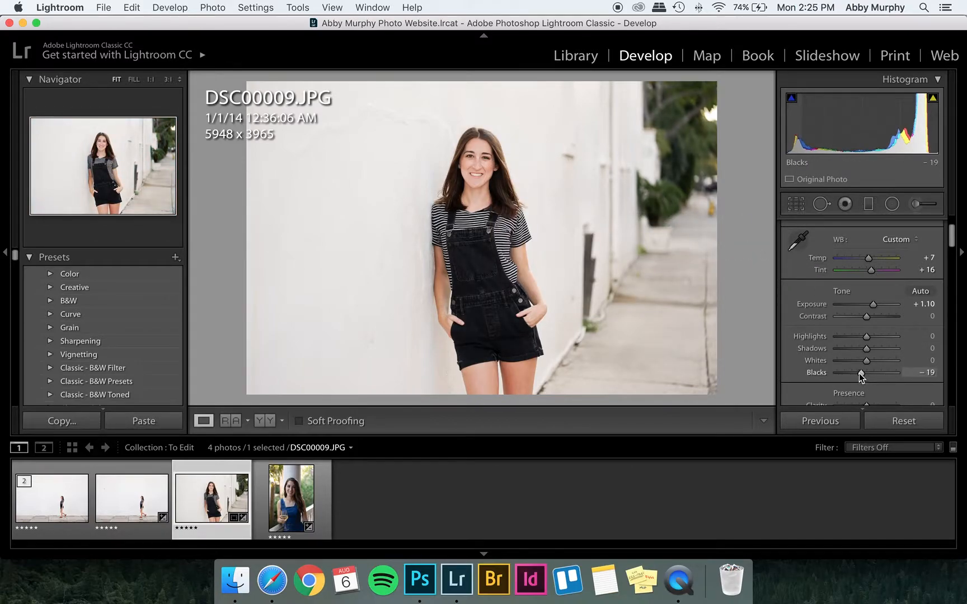
Set shadows to +12, exposure to +1.00 and contrast to +8.
{"action": "left_click_drag", "start_coordinate": [869, 351], "coordinate": [872, 353]}
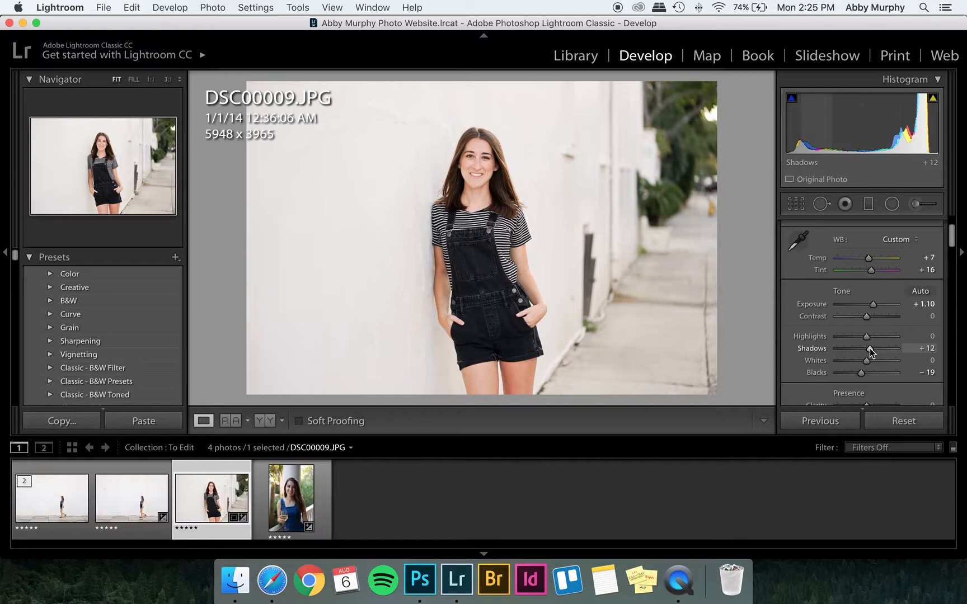
{"action": "left_click", "coordinate": [916, 305]}
{"action": "key", "text": "Down"}
{"action": "key", "text": "Tab"}
{"action": "type", "text": "8"}
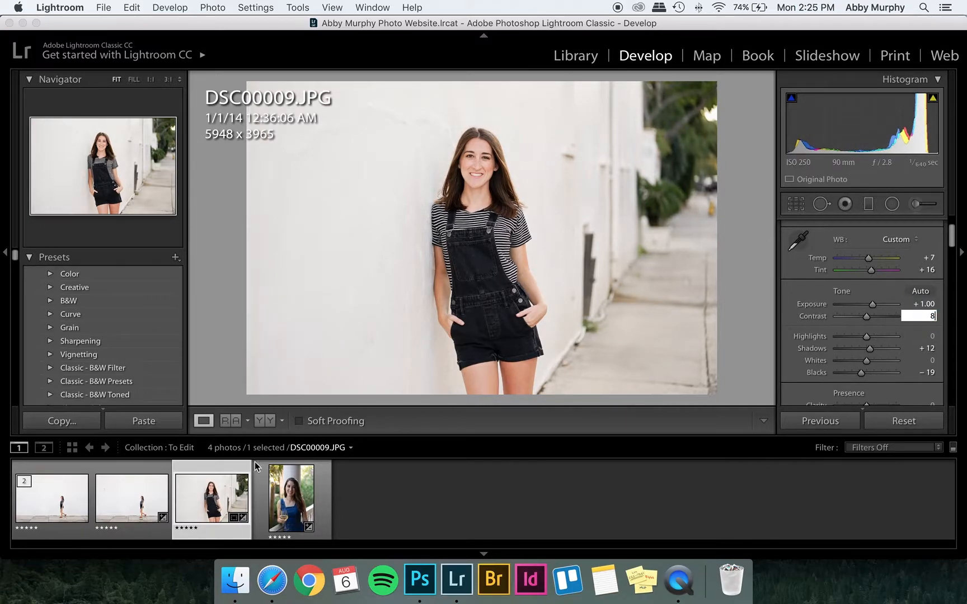
Open DSC00009.JPG in Photoshop as a copy with Lightroom adjustments.
{"action": "right_click", "coordinate": [216, 495]}
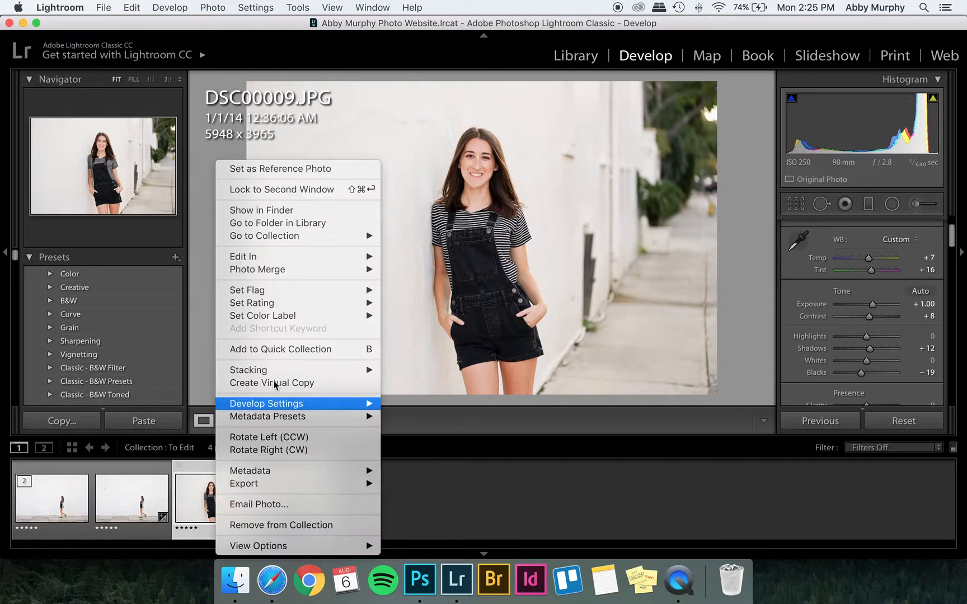
{"action": "left_click", "coordinate": [403, 253]}
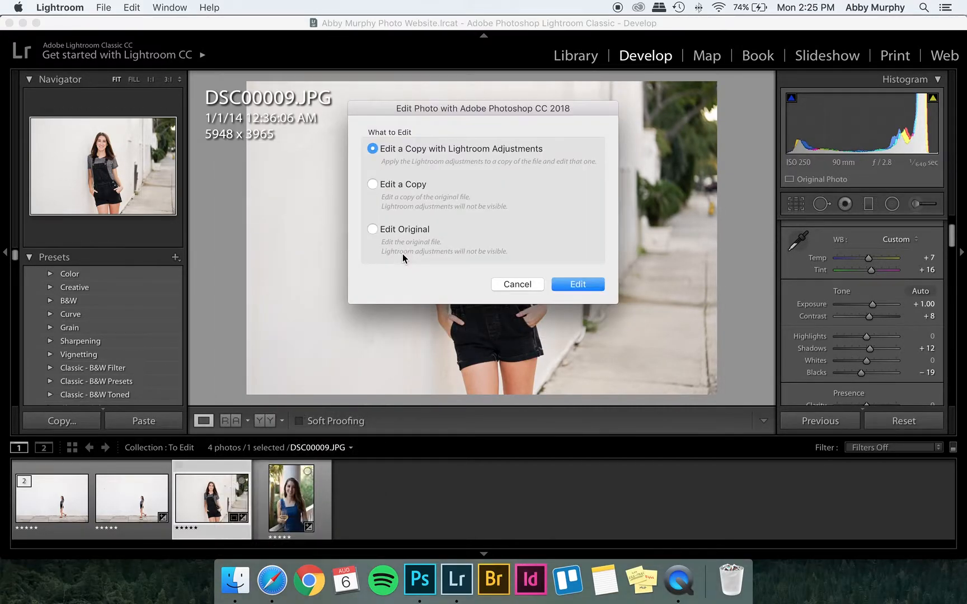
{"action": "left_click", "coordinate": [571, 284]}
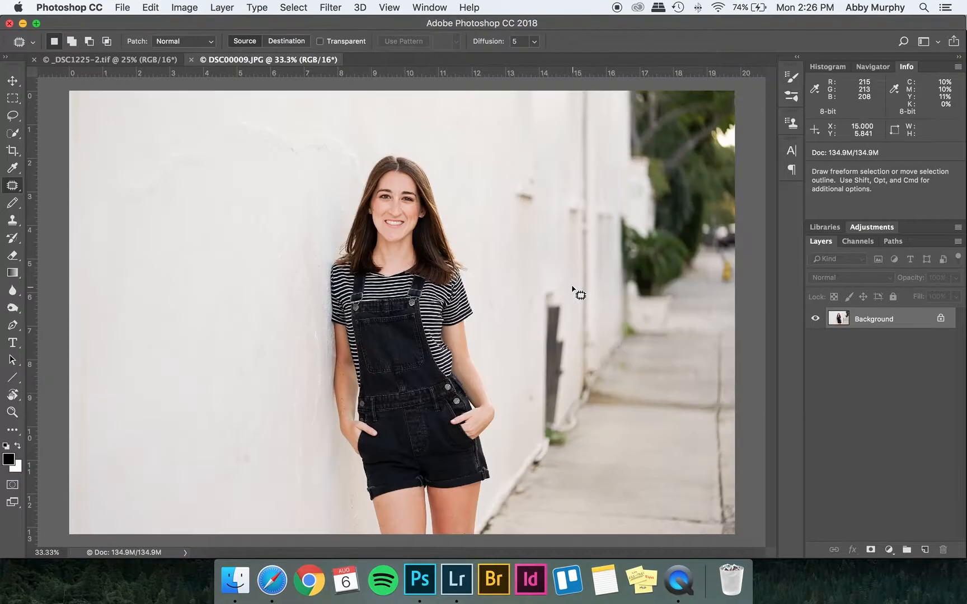
Duplicate the Background layer.
{"action": "left_click", "coordinate": [222, 7]}
{"action": "left_click", "coordinate": [230, 62]}
{"action": "key", "text": "Return"}
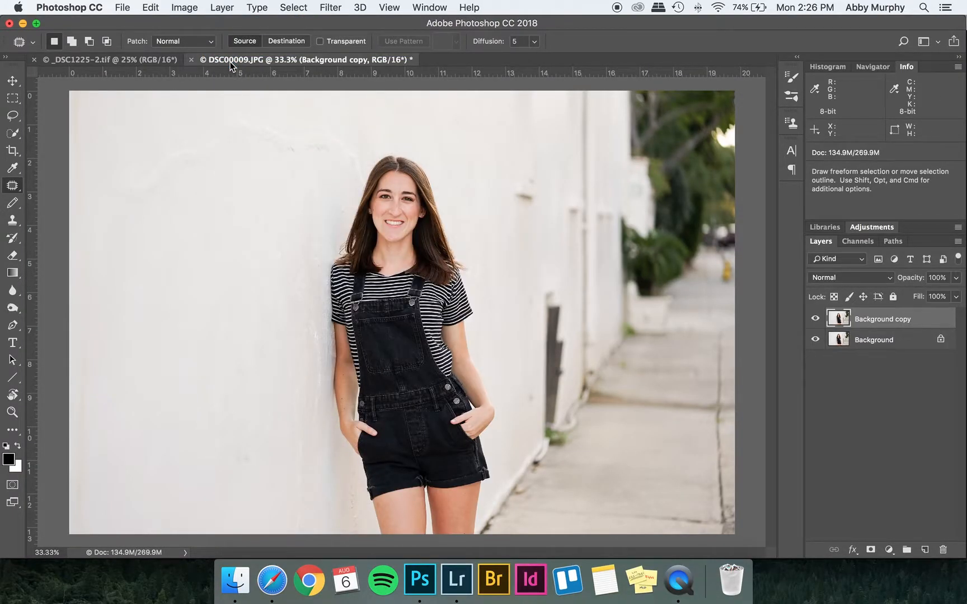
Zoom in on the face and pick the Clone Stamp tool with a 50 px brush.
{"action": "key", "text": "super+equal"}
{"action": "key", "text": "super+equal"}
{"action": "key", "text": "super+equal"}
{"action": "left_click_drag", "start_coordinate": [372, 130], "coordinate": [393, 395]}
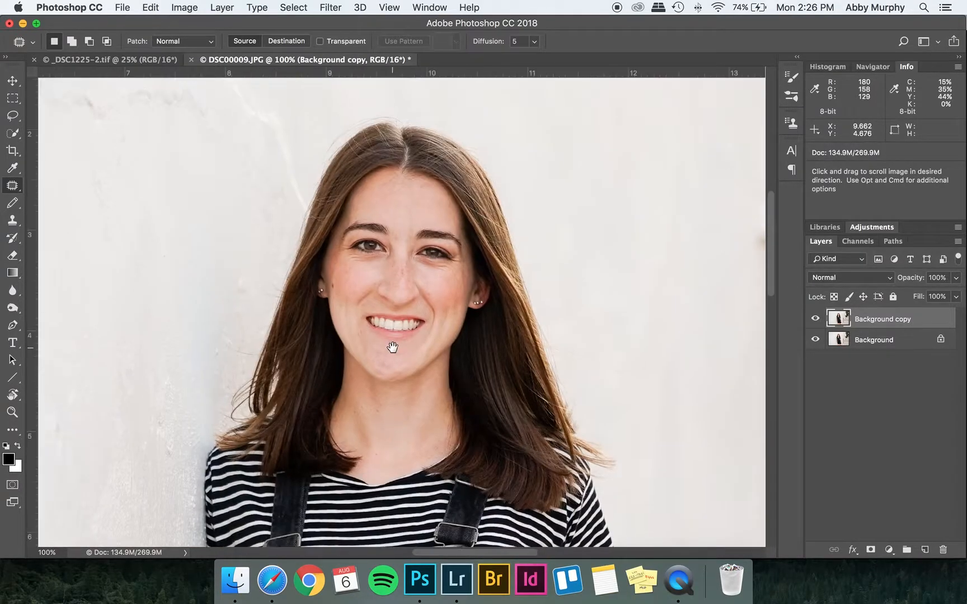
{"action": "left_click", "coordinate": [16, 222]}
{"action": "left_click", "coordinate": [44, 220]}
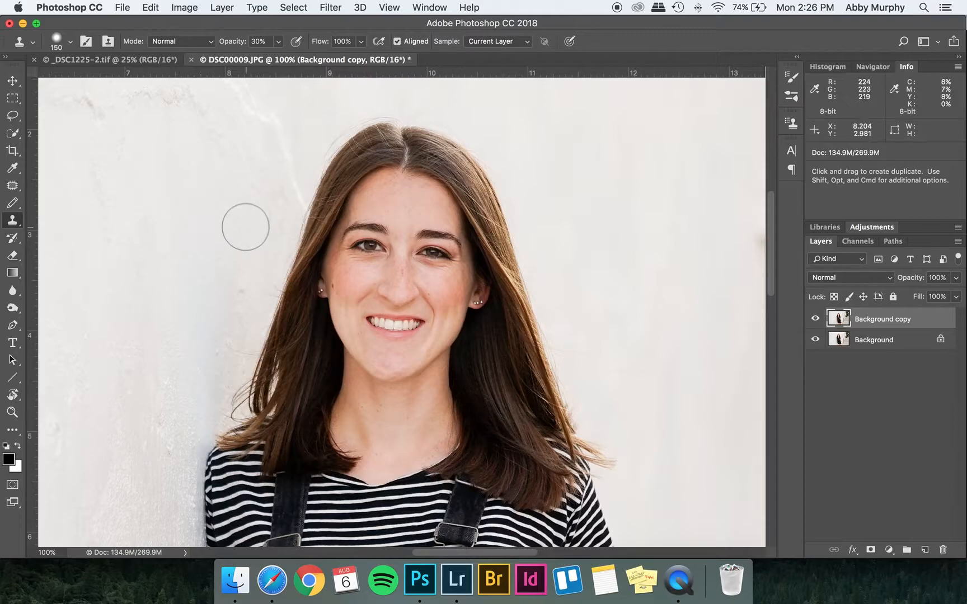
{"action": "key", "text": "super+equal"}
{"action": "left_click_drag", "start_coordinate": [320, 252], "coordinate": [320, 317]}
{"action": "key", "text": "bracketleft"}
{"action": "key", "text": "bracketleft"}
{"action": "key", "text": "bracketleft"}
{"action": "key", "text": "bracketleft"}
{"action": "key", "text": "bracketleft"}
{"action": "key", "text": "bracketleft"}
{"action": "key", "text": "bracketleft"}
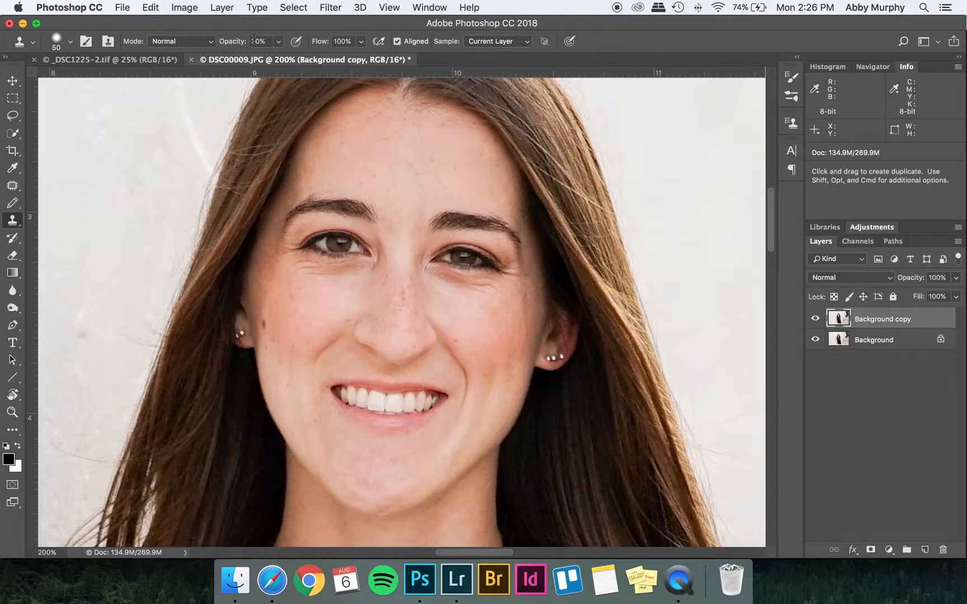
Clone-stamp over freckles and blemishes on the cheeks and chin.
{"action": "left_click", "coordinate": [324, 297], "text": "alt"}
{"action": "mouse_move", "coordinate": [320, 276]}
{"action": "left_mouse_down"}
{"action": "mouse_move", "coordinate": [302, 270]}
{"action": "mouse_move", "coordinate": [357, 274]}
{"action": "mouse_move", "coordinate": [300, 256]}
{"action": "left_mouse_up"}
{"action": "left_click", "coordinate": [459, 307], "text": "alt"}
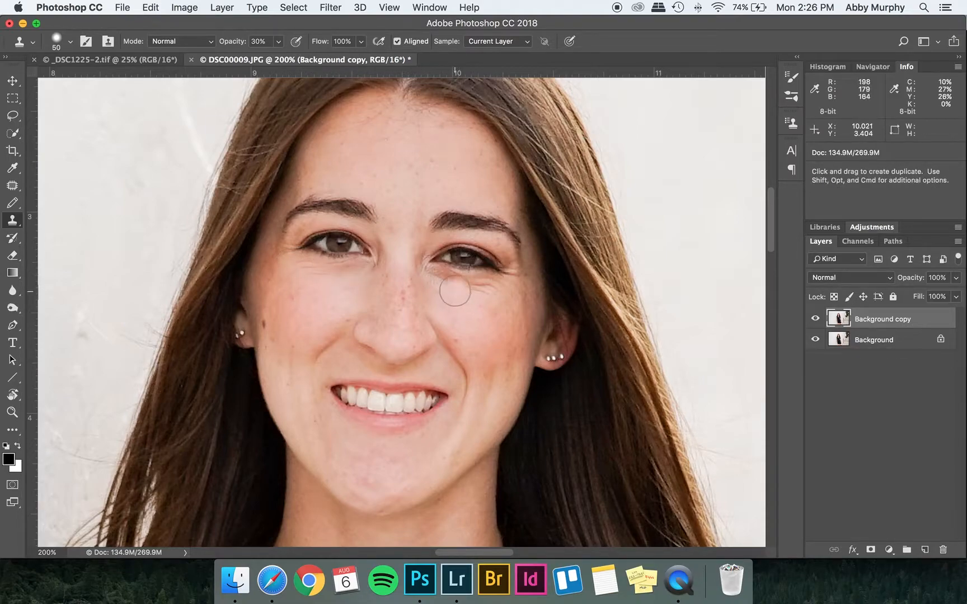
{"action": "left_click", "coordinate": [458, 305], "text": "alt"}
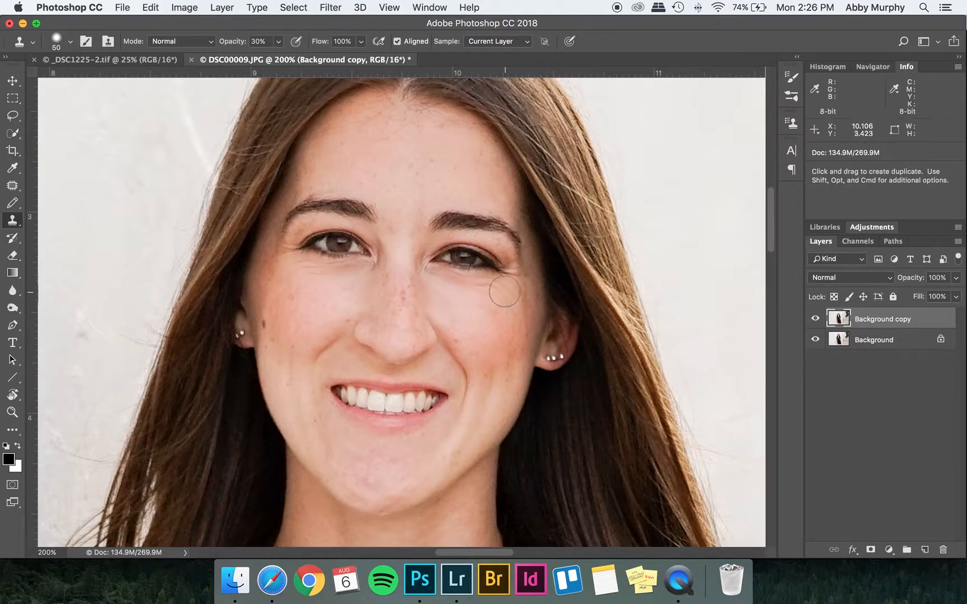
{"action": "left_click", "coordinate": [453, 306], "text": "alt"}
{"action": "left_click_drag", "start_coordinate": [474, 297], "coordinate": [511, 285]}
{"action": "left_click", "coordinate": [499, 317]}
{"action": "left_click", "coordinate": [393, 471], "text": "alt"}
{"action": "mouse_move", "coordinate": [366, 472]}
{"action": "left_mouse_down"}
{"action": "mouse_move", "coordinate": [363, 484]}
{"action": "mouse_move", "coordinate": [395, 464]}
{"action": "mouse_move", "coordinate": [374, 491]}
{"action": "mouse_move", "coordinate": [395, 493]}
{"action": "mouse_move", "coordinate": [373, 494]}
{"action": "mouse_move", "coordinate": [402, 490]}
{"action": "left_mouse_up"}
{"action": "left_click", "coordinate": [410, 471], "text": "alt"}
{"action": "left_click", "coordinate": [355, 462], "text": "alt"}
{"action": "left_click", "coordinate": [428, 456], "text": "alt"}
{"action": "key", "text": "super+minus"}
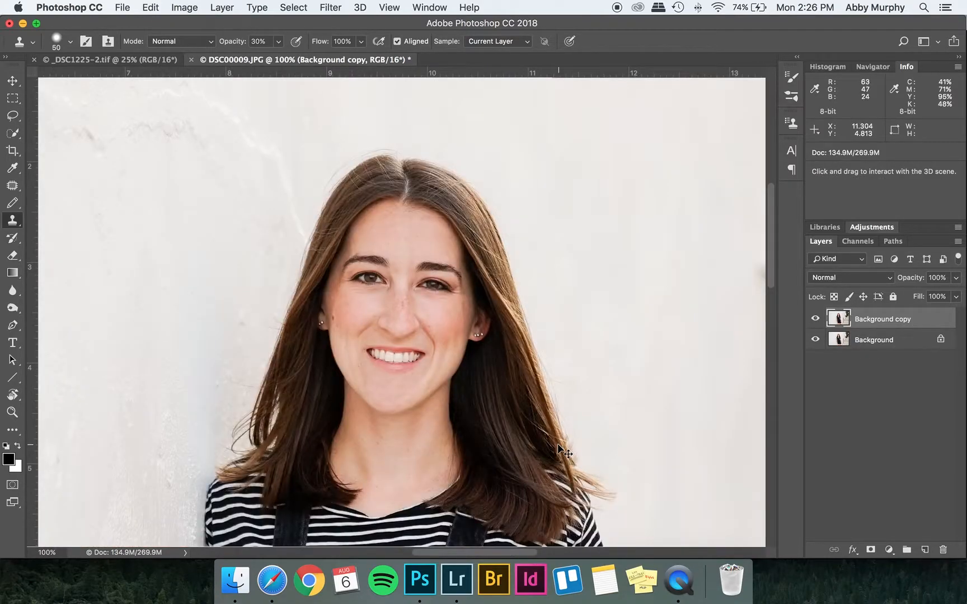
Toggle the Background copy layer's visibility to compare before and after.
{"action": "left_click", "coordinate": [815, 318]}
{"action": "left_click", "coordinate": [815, 318]}
{"action": "left_click", "coordinate": [815, 319]}
{"action": "left_click", "coordinate": [815, 319]}
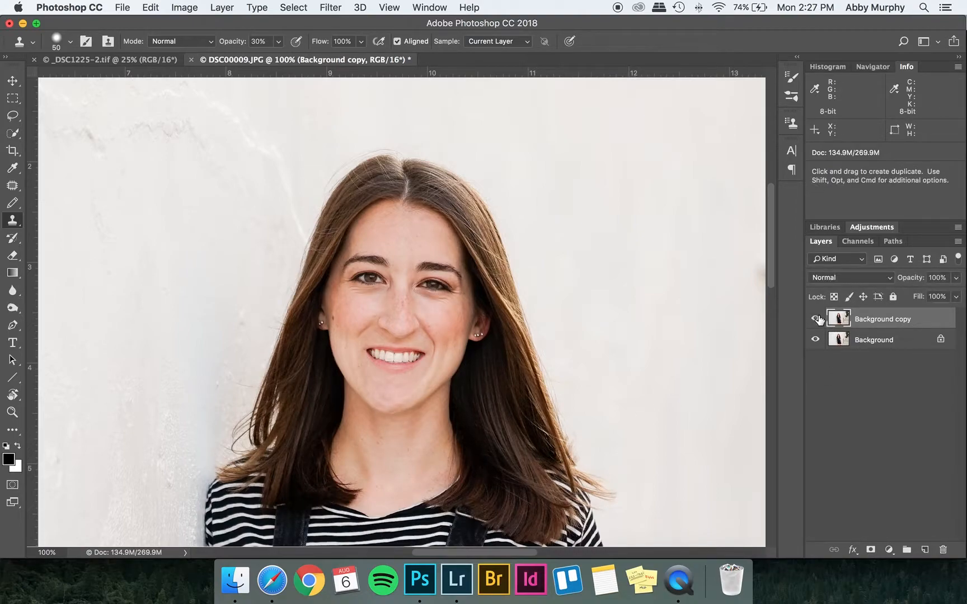
Spot-heal small blemishes on the nose and cheeks with the Spot Healing Brush Tool.
{"action": "left_click", "coordinate": [13, 187]}
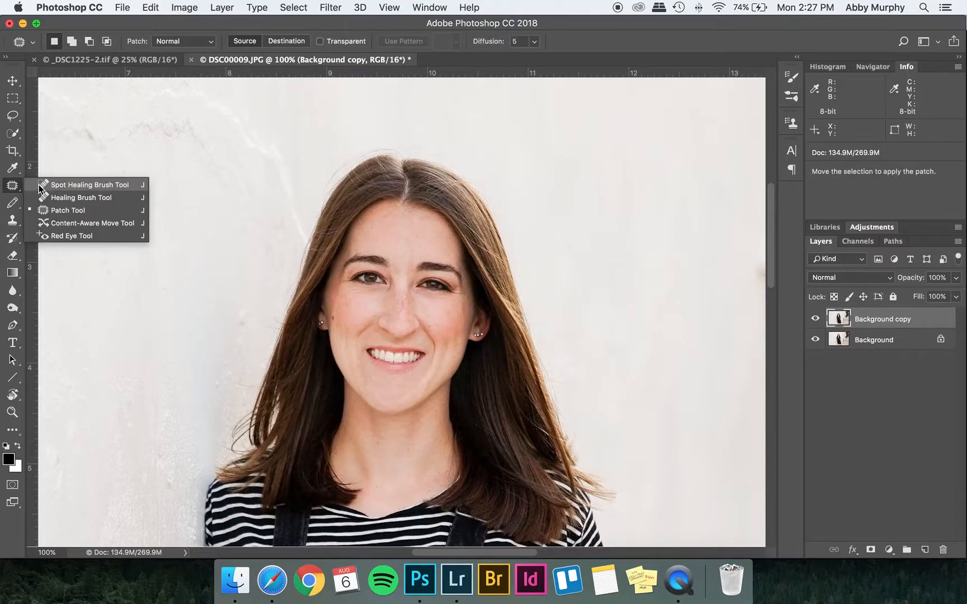
{"action": "left_click", "coordinate": [72, 185]}
{"action": "key", "text": "super+equal"}
{"action": "key", "text": "super+equal"}
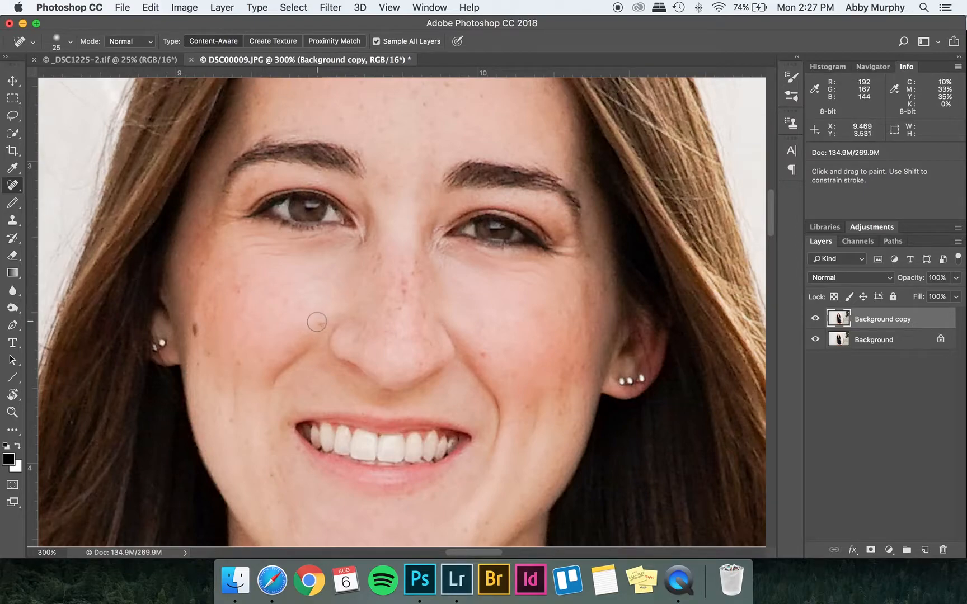
{"action": "left_click", "coordinate": [484, 356]}
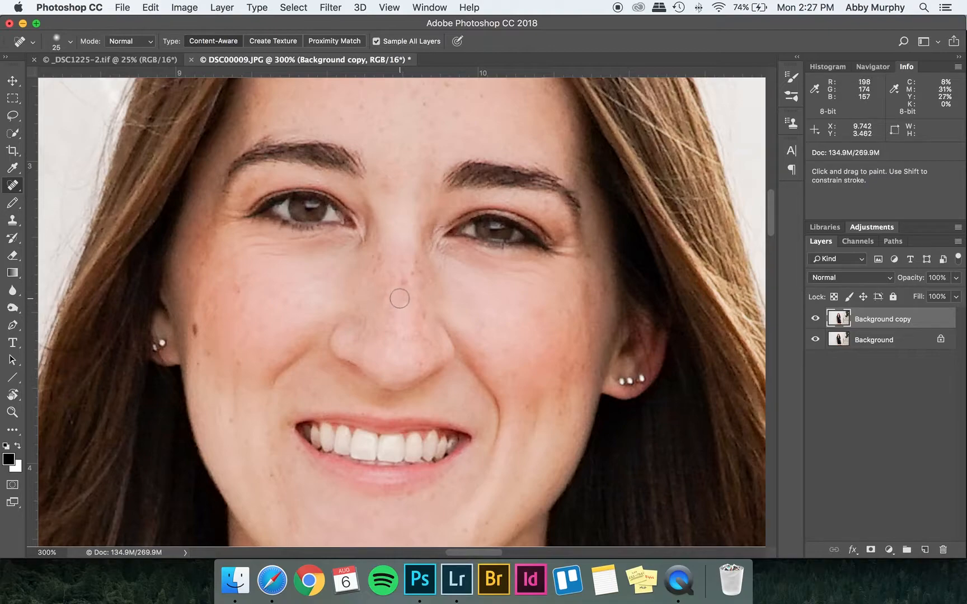
{"action": "left_click", "coordinate": [424, 316]}
{"action": "left_click", "coordinate": [403, 278]}
{"action": "left_click", "coordinate": [386, 185]}
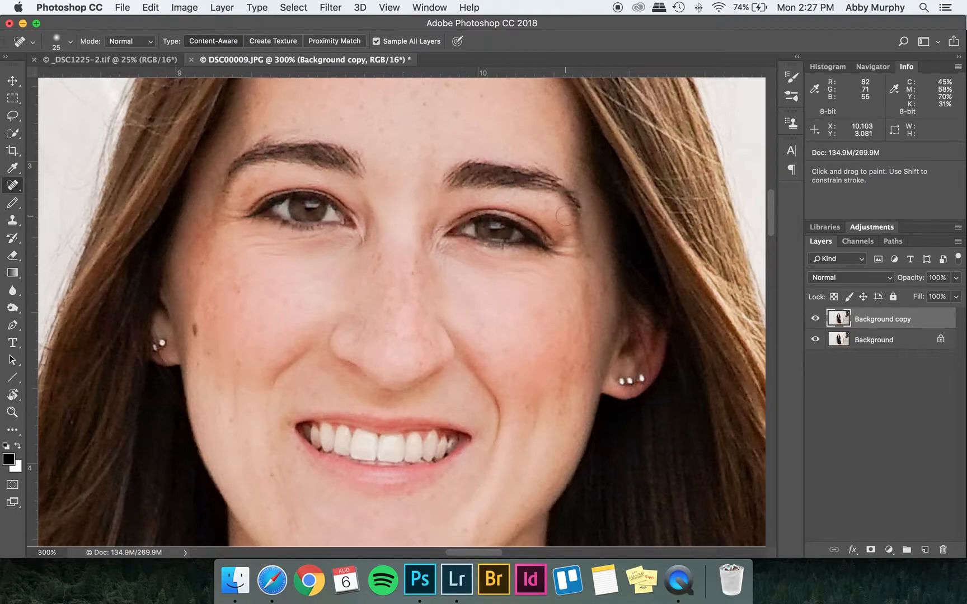
{"action": "key", "text": "super+minus"}
{"action": "key", "text": "super+minus"}
{"action": "key", "text": "super+minus"}
{"action": "key", "text": "super+minus"}
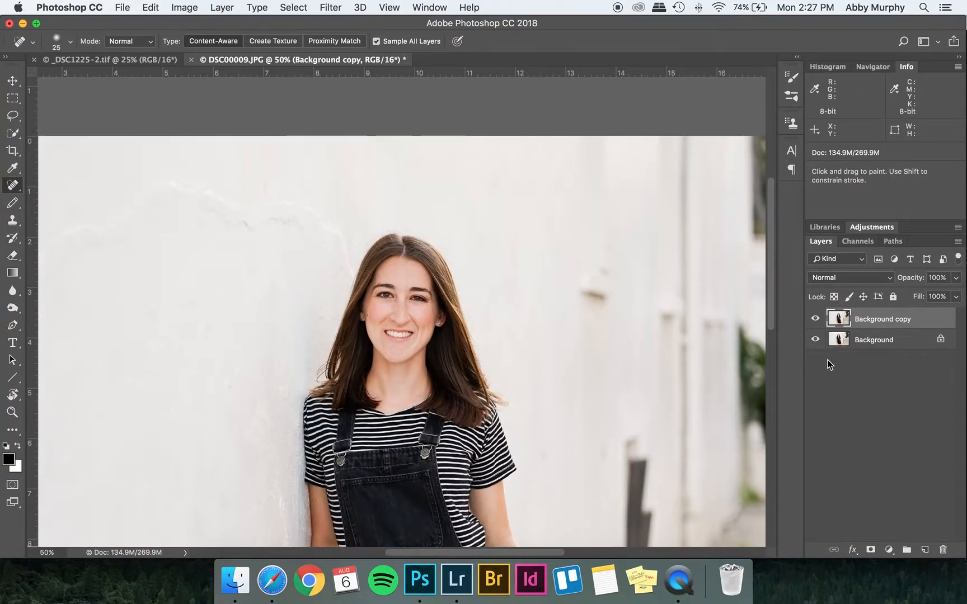
Switch to Lightroom, select _DSC0016.ARW and set its exposure to +1.00.
{"action": "left_click", "coordinate": [376, 482]}
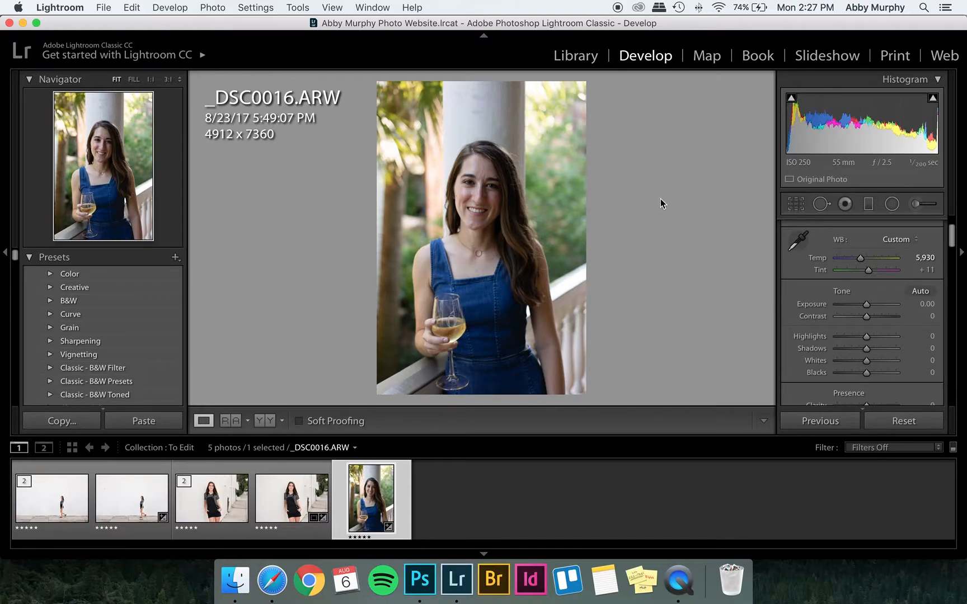
{"action": "left_click", "coordinate": [923, 304]}
{"action": "type", "text": "0.6"}
{"action": "key", "text": "Return"}
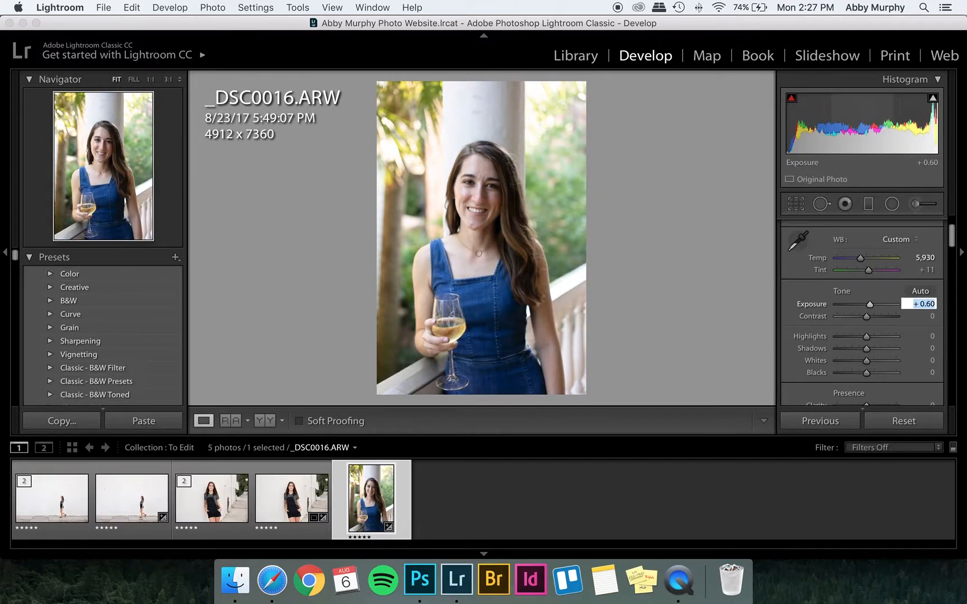
{"action": "type", "text": "1"}
{"action": "key", "text": "Return"}
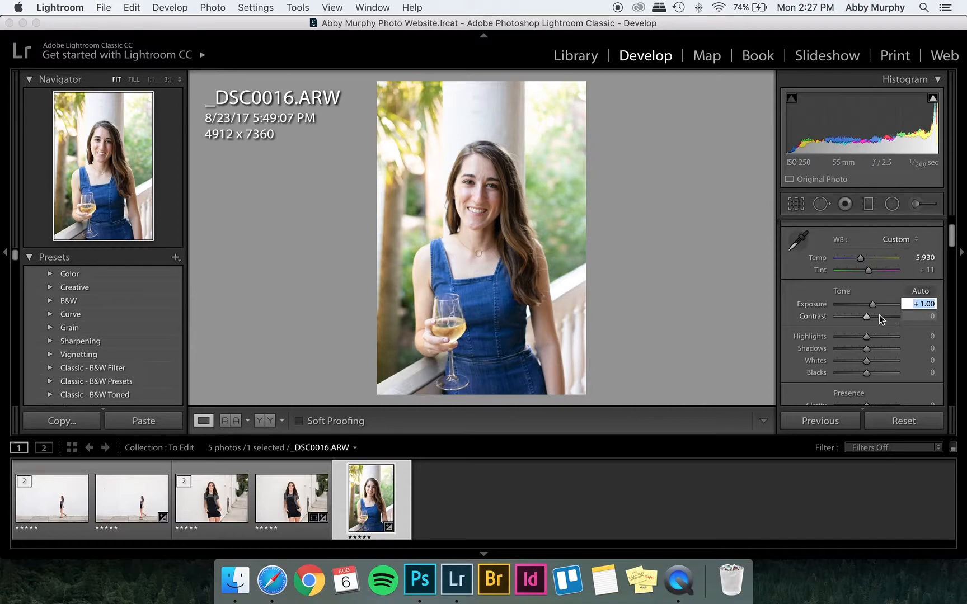
Set the contrast of _DSC0016.ARW to +6.
{"action": "left_click_drag", "start_coordinate": [867, 316], "coordinate": [868, 317]}
{"action": "left_click", "coordinate": [923, 316]}
{"action": "type", "text": "6"}
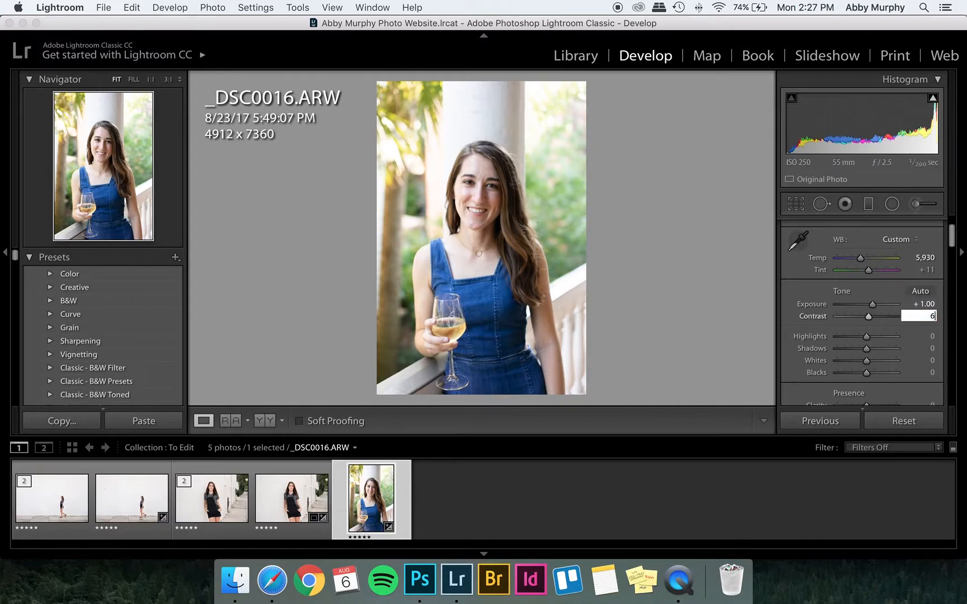
Set the temperature to 6,280 and the highlights to −32.
{"action": "left_click", "coordinate": [924, 257]}
{"action": "type", "text": "6230"}
{"action": "key", "text": "Return"}
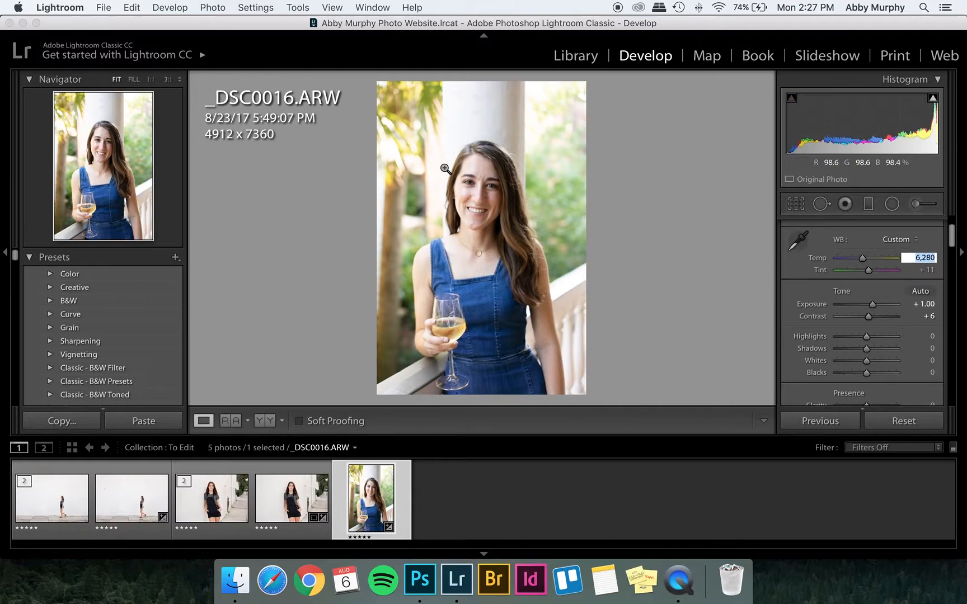
{"action": "left_click", "coordinate": [854, 336]}
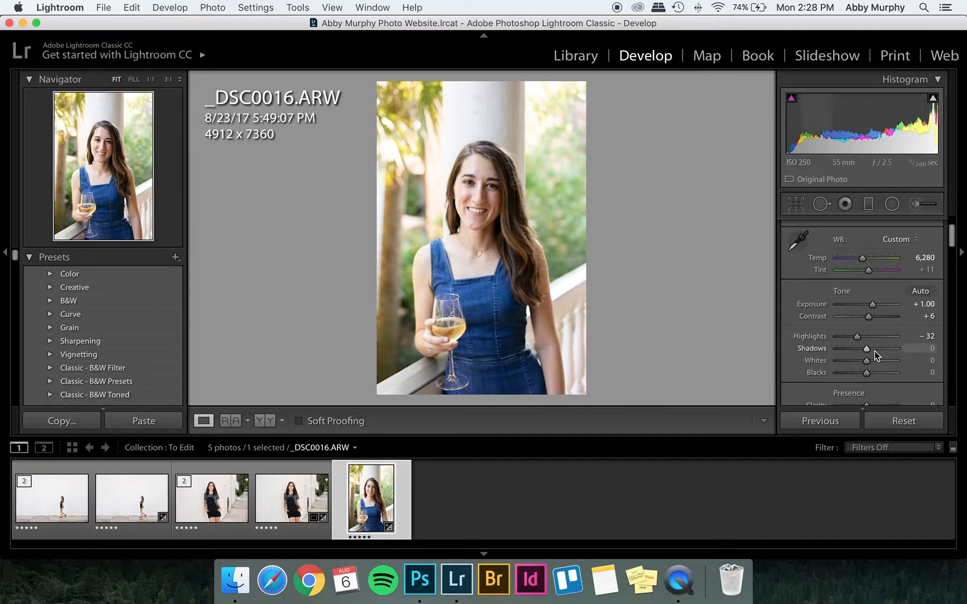
Set the shadows of _DSC0016.ARW to +13 and paint a +25 shadows adjustment brush over the face.
{"action": "left_click", "coordinate": [871, 350]}
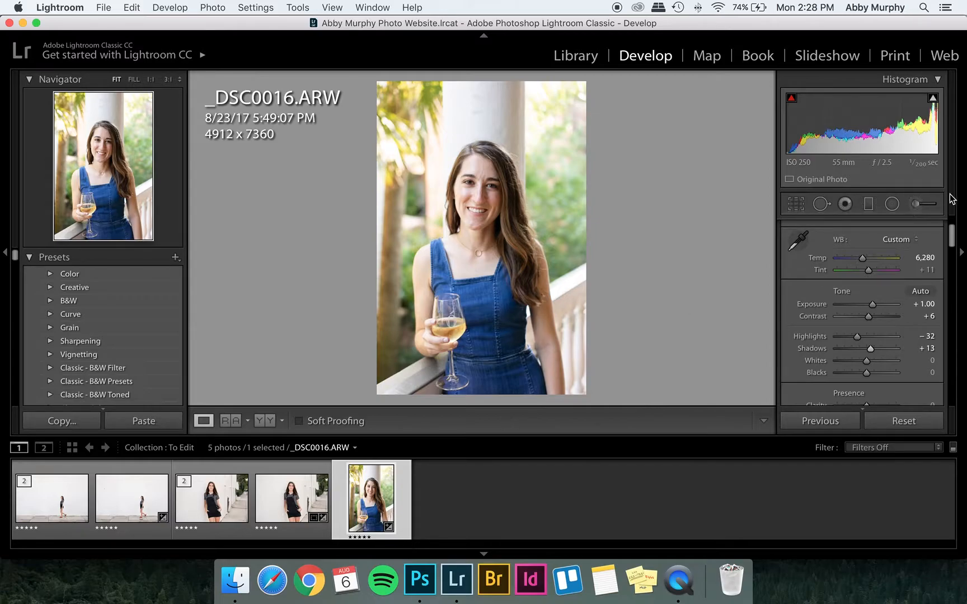
{"action": "left_click", "coordinate": [917, 204]}
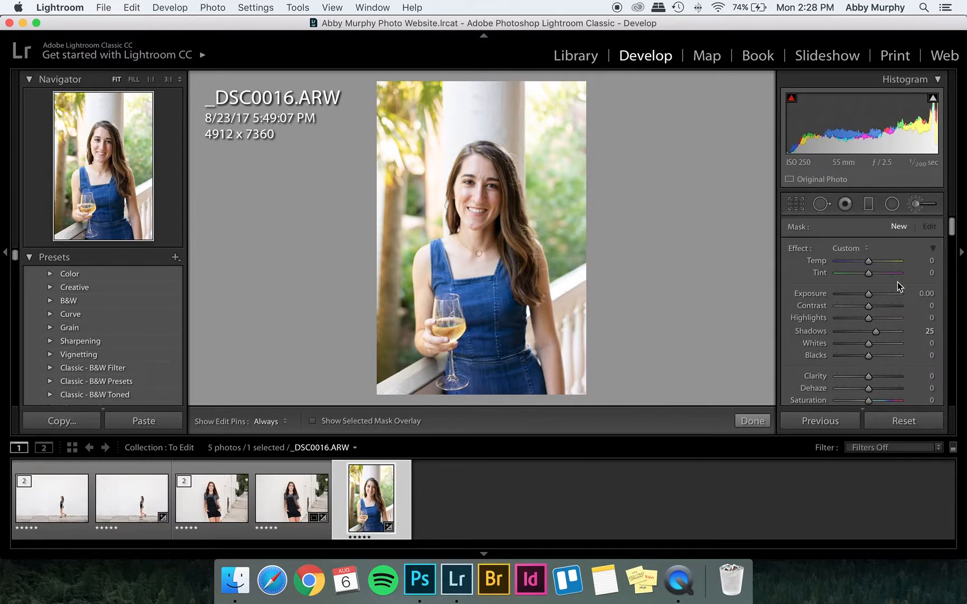
{"action": "key", "text": "super+equal"}
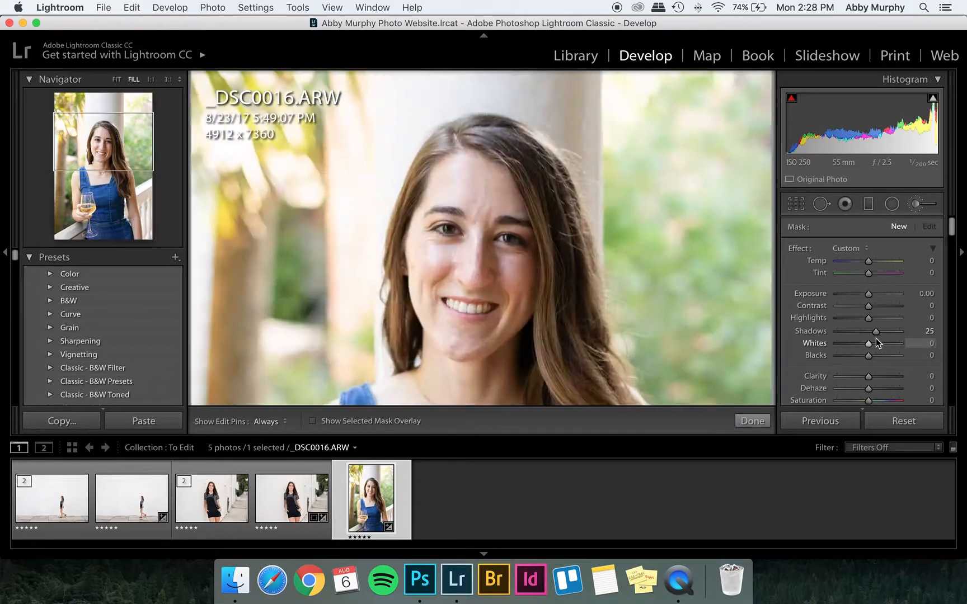
{"action": "left_click_drag", "start_coordinate": [626, 367], "coordinate": [583, 324]}
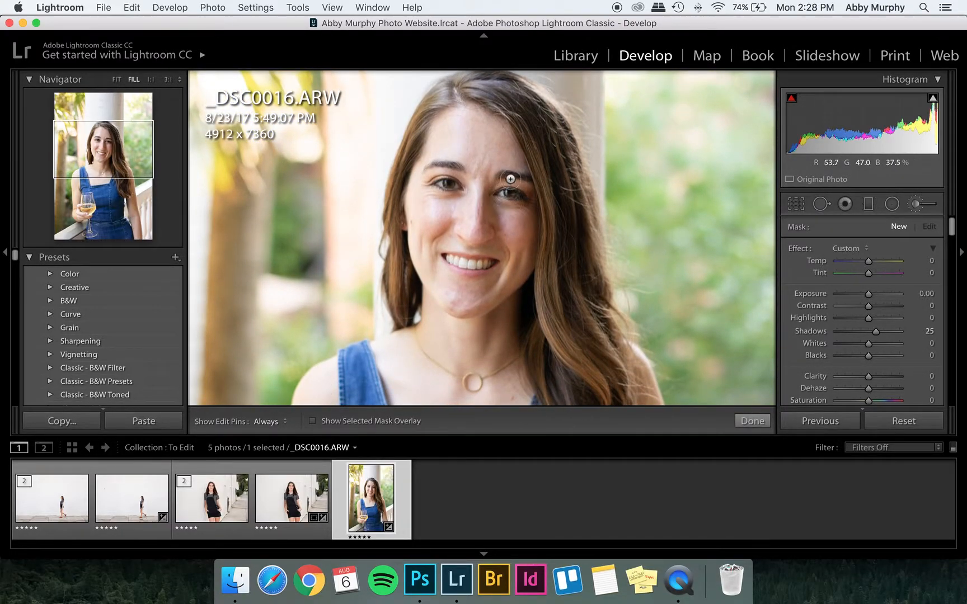
{"action": "key", "text": "super+minus"}
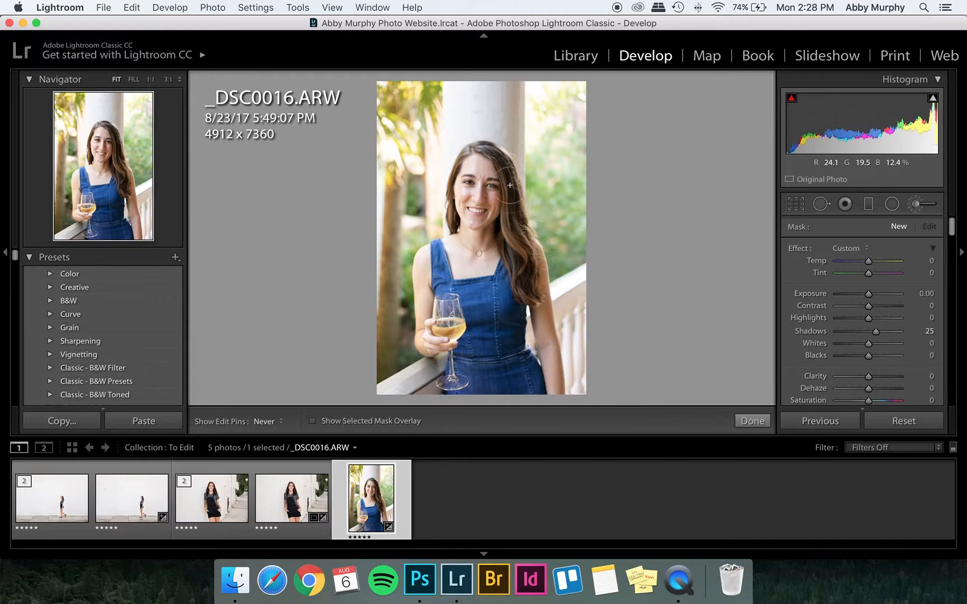
{"action": "left_click_drag", "start_coordinate": [515, 268], "coordinate": [520, 287]}
{"action": "key", "text": "backslash"}
{"action": "key", "text": "backslash"}
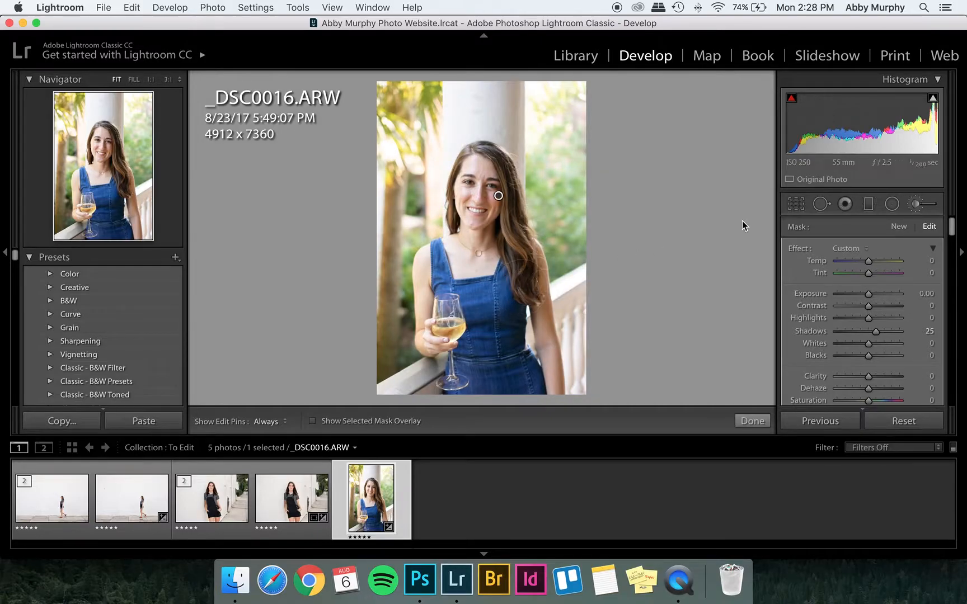
{"action": "left_click", "coordinate": [916, 204]}
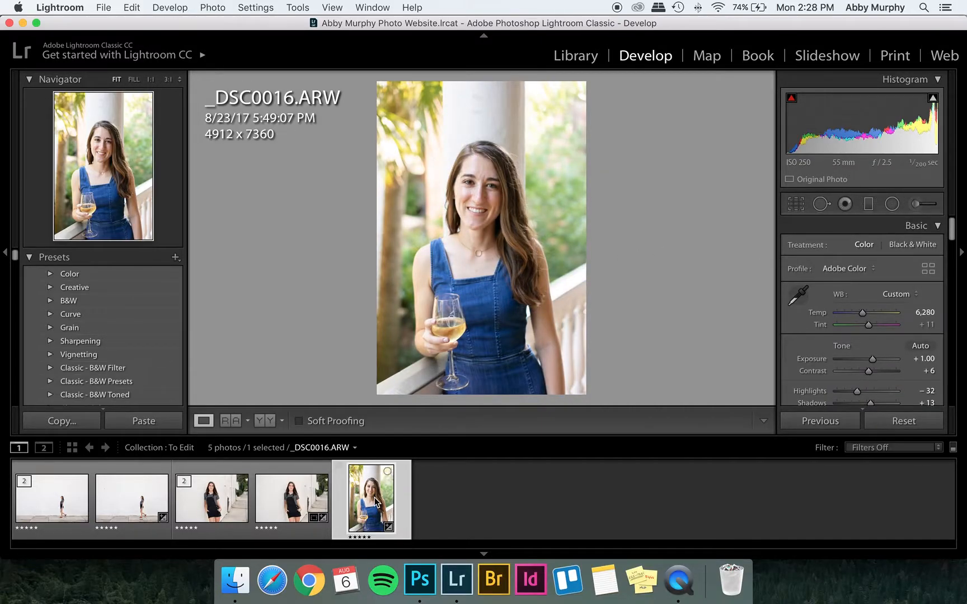
Open _DSC0016.ARW in Adobe Photoshop CC 2018 and duplicate its Background layer.
{"action": "right_click", "coordinate": [376, 502]}
{"action": "mouse_move", "coordinate": [520, 256]}
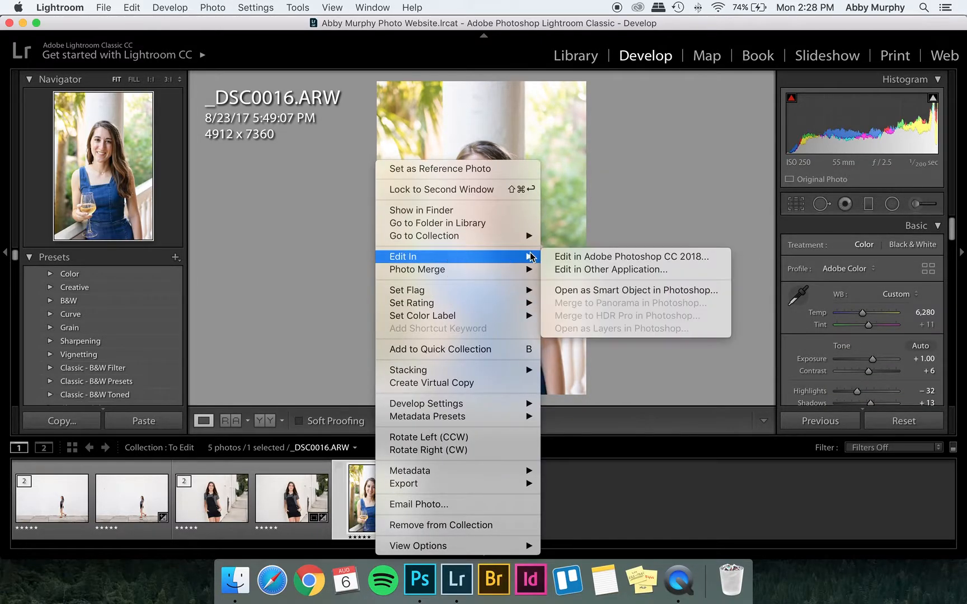
{"action": "left_click", "coordinate": [558, 256]}
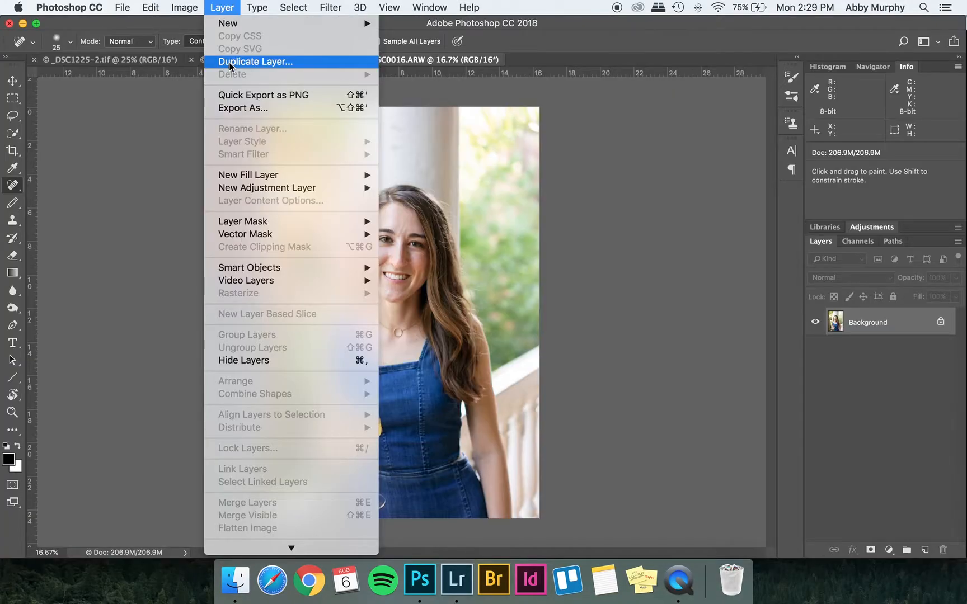
{"action": "left_click", "coordinate": [229, 62]}
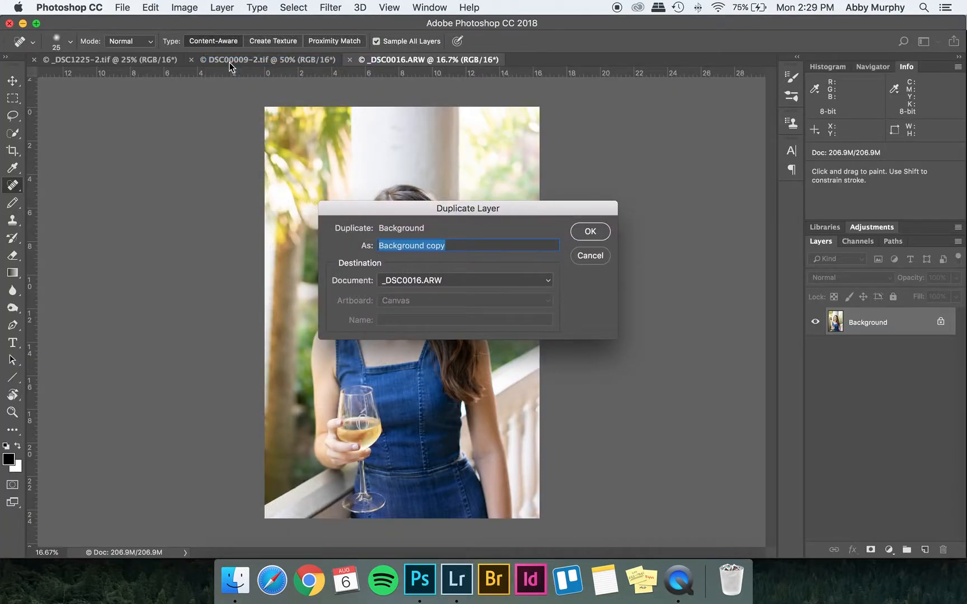
{"action": "key", "text": "Return"}
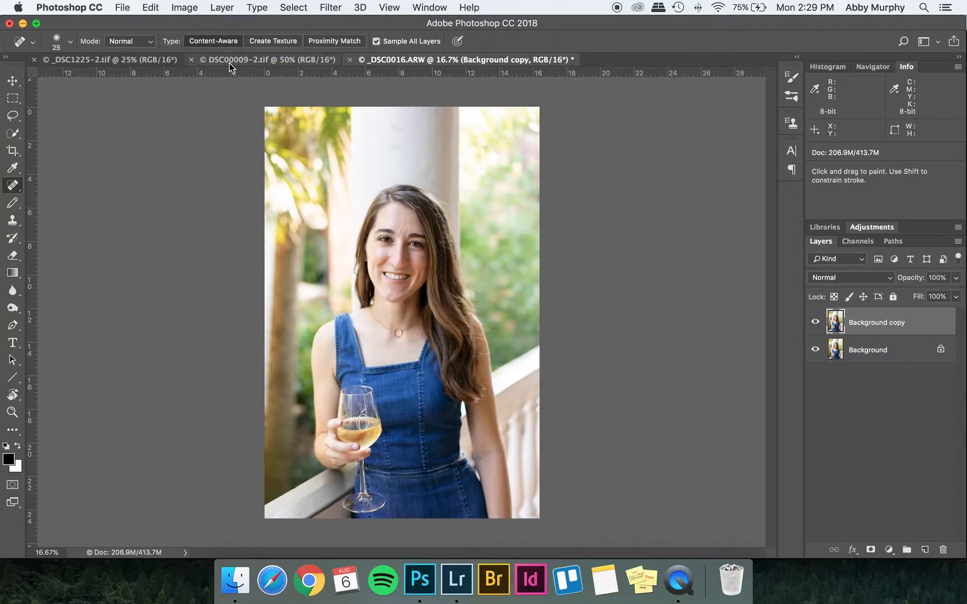
Soften the skin under the eyes and on the cheeks with the Clone Stamp Tool at 150 px and 30% opacity.
{"action": "key", "text": "super+equal"}
{"action": "key", "text": "super+equal"}
{"action": "key", "text": "super+equal"}
{"action": "key", "text": "super+equal"}
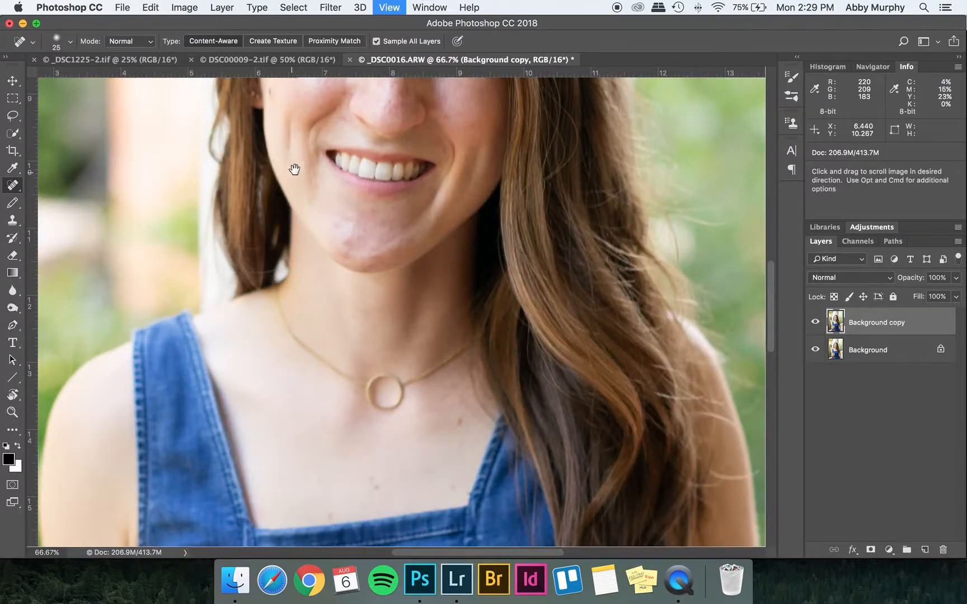
{"action": "left_click_drag", "start_coordinate": [293, 168], "coordinate": [287, 448]}
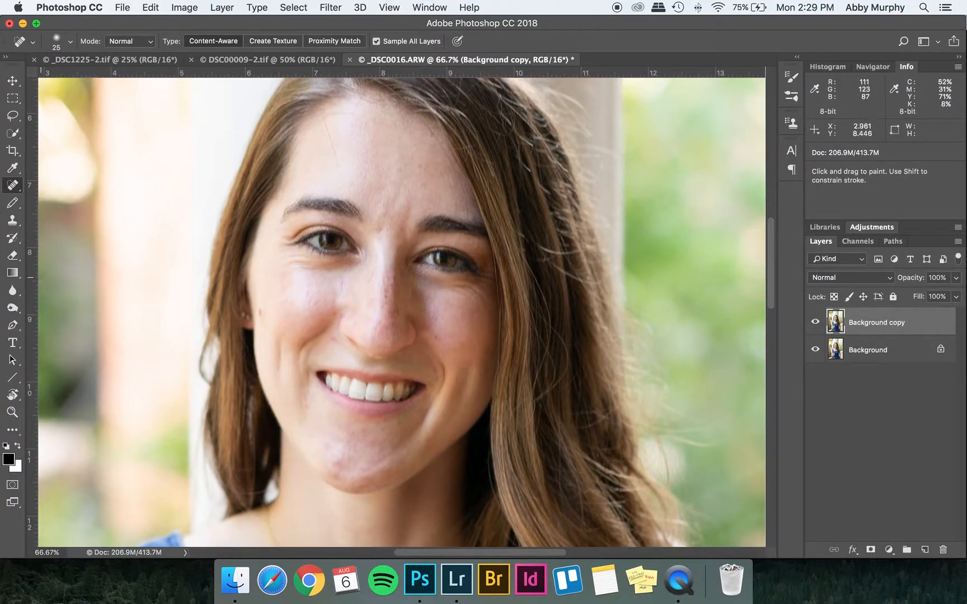
{"action": "left_click", "coordinate": [12, 220]}
{"action": "left_click", "coordinate": [56, 220]}
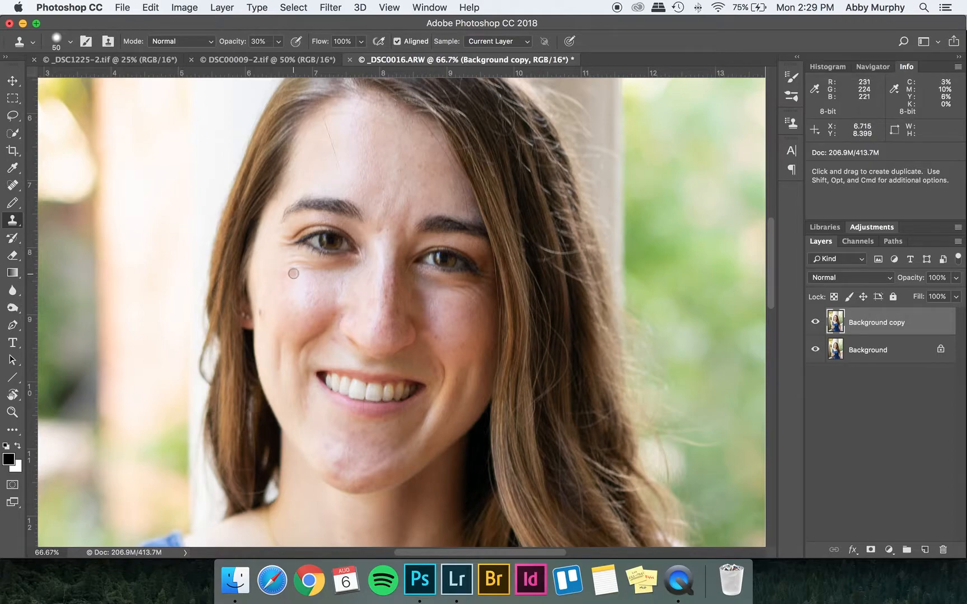
{"action": "key", "text": "bracketright"}
{"action": "key", "text": "bracketright"}
{"action": "key", "text": "bracketright"}
{"action": "key", "text": "bracketright"}
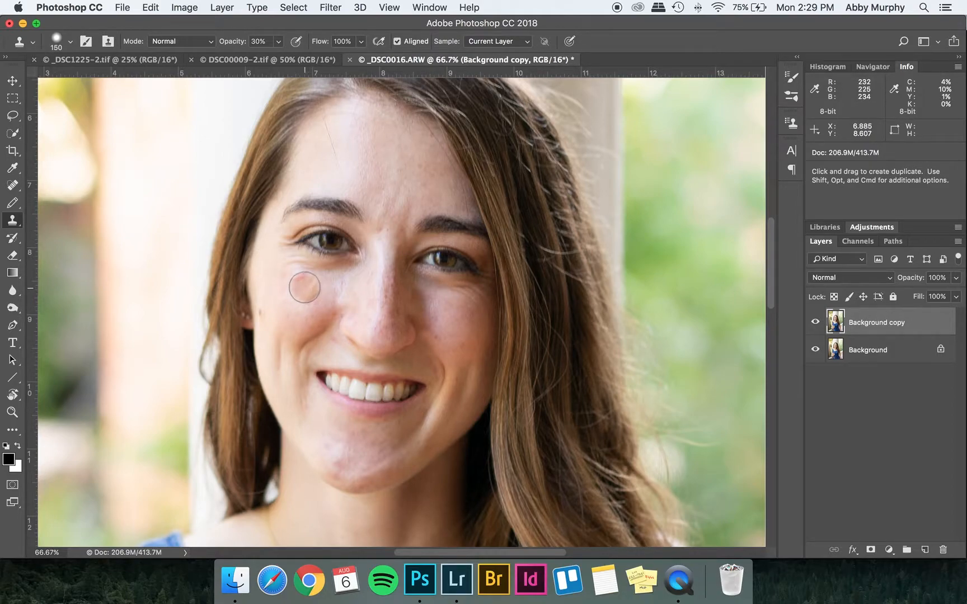
{"action": "left_click", "coordinate": [305, 287], "text": "alt"}
{"action": "mouse_move", "coordinate": [305, 277]}
{"action": "left_mouse_down"}
{"action": "mouse_move", "coordinate": [286, 259]}
{"action": "mouse_move", "coordinate": [346, 272]}
{"action": "mouse_move", "coordinate": [308, 273]}
{"action": "left_mouse_up"}
{"action": "left_click", "coordinate": [466, 313], "text": "alt"}
{"action": "left_click_drag", "start_coordinate": [439, 291], "coordinate": [473, 293]}
{"action": "left_click", "coordinate": [490, 335]}
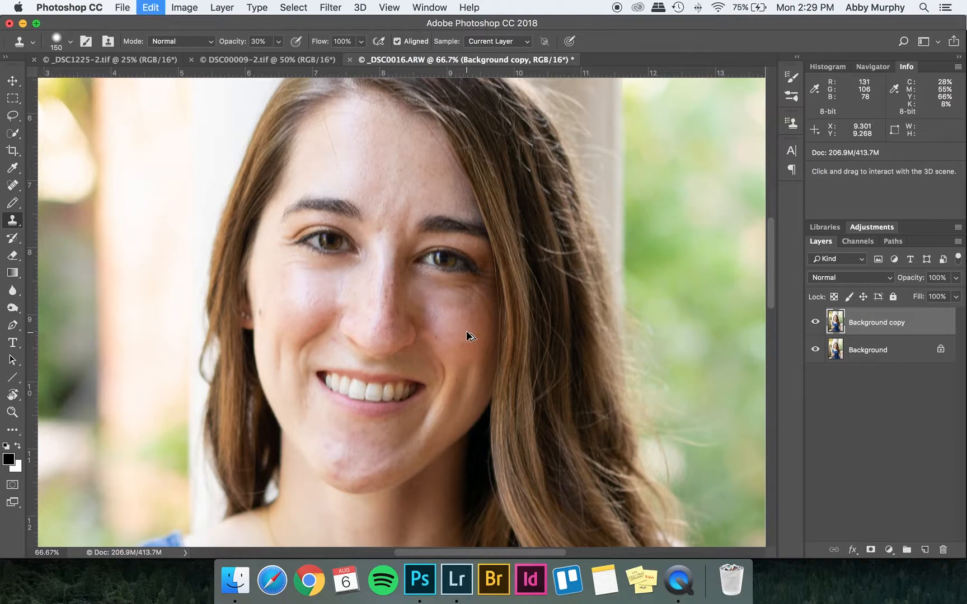
Undo the last two clone strokes and re-clone the right cheek and brow area, undoing the final stroke.
{"action": "key", "text": "alt+super+z"}
{"action": "key", "text": "alt+super+z"}
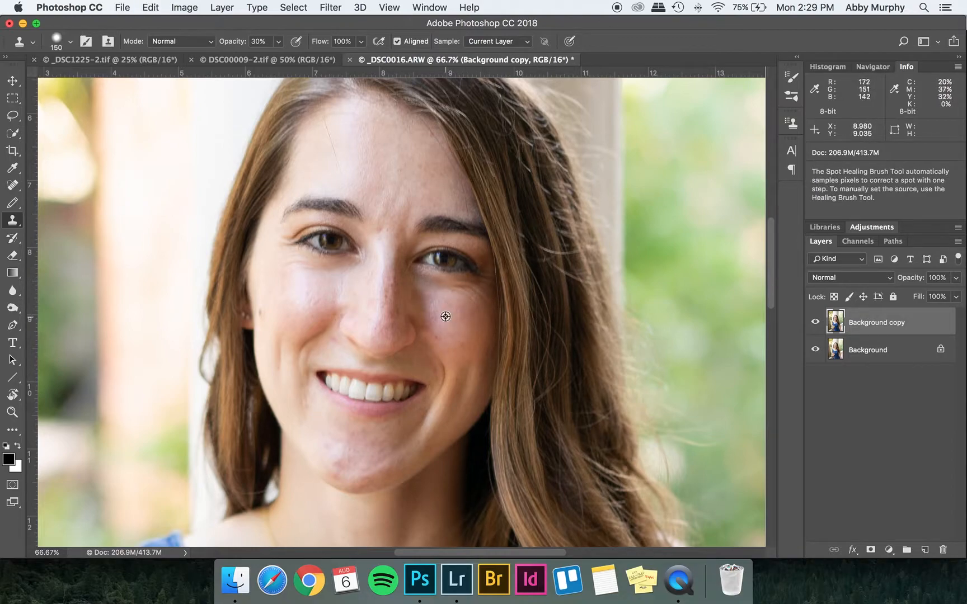
{"action": "left_click", "coordinate": [445, 315], "text": "alt"}
{"action": "left_click_drag", "start_coordinate": [436, 292], "coordinate": [428, 289]}
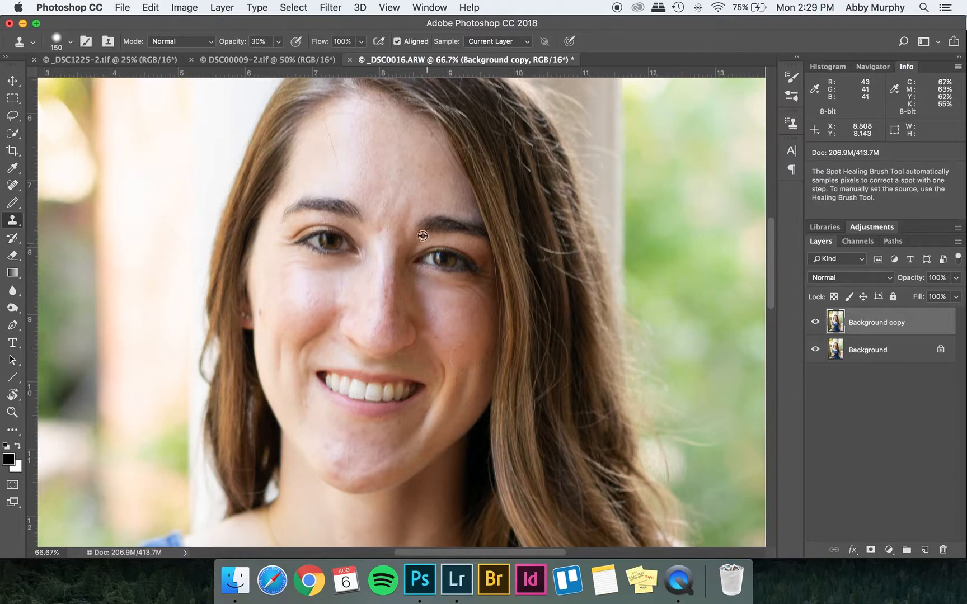
{"action": "left_click", "coordinate": [378, 177], "text": "alt"}
{"action": "mouse_move", "coordinate": [385, 210]}
{"action": "left_mouse_down"}
{"action": "mouse_move", "coordinate": [383, 226]}
{"action": "mouse_move", "coordinate": [386, 201]}
{"action": "left_mouse_up"}
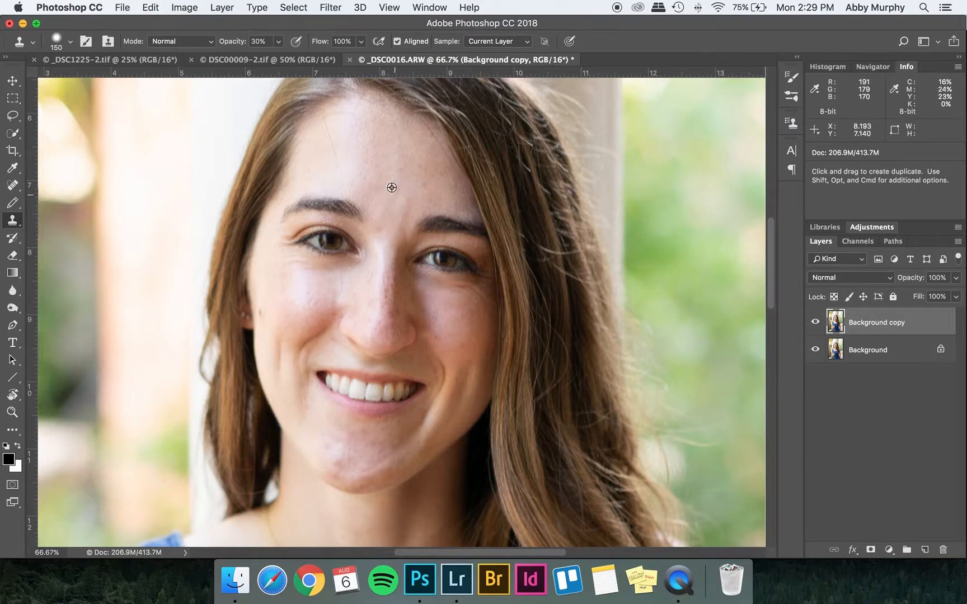
{"action": "mouse_move", "coordinate": [338, 462]}
{"action": "left_mouse_down"}
{"action": "mouse_move", "coordinate": [331, 448]}
{"action": "mouse_move", "coordinate": [340, 463]}
{"action": "left_mouse_up"}
{"action": "key", "text": "alt+super+z"}
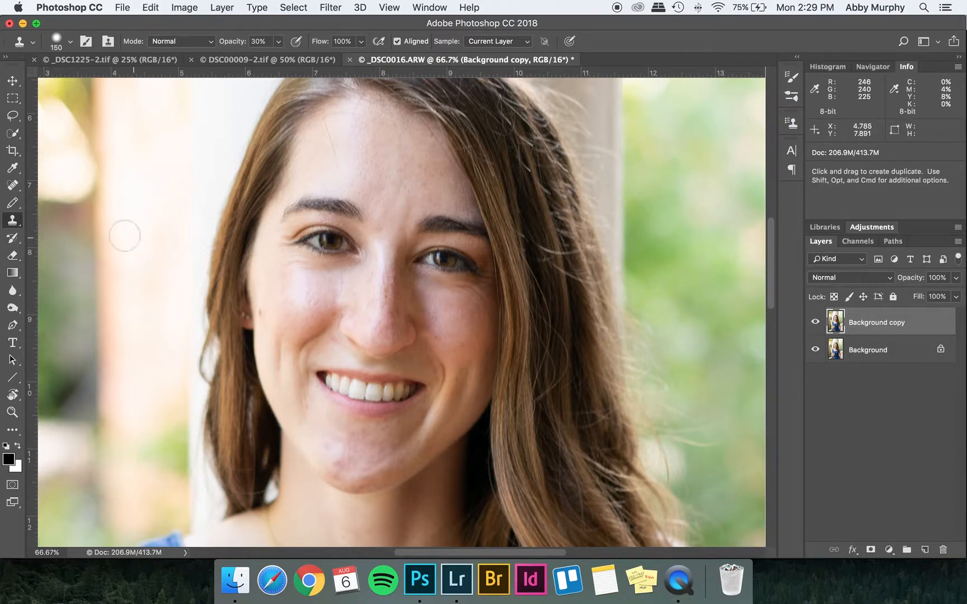
Heal a blemish on the chin with the Spot Healing Brush Tool at 90 px.
{"action": "left_click_drag", "start_coordinate": [12, 185], "coordinate": [62, 187]}
{"action": "key", "text": "bracketright"}
{"action": "key", "text": "bracketright"}
{"action": "key", "text": "bracketright"}
{"action": "key", "text": "bracketright"}
{"action": "key", "text": "bracketright"}
{"action": "key", "text": "bracketright"}
{"action": "key", "text": "bracketright"}
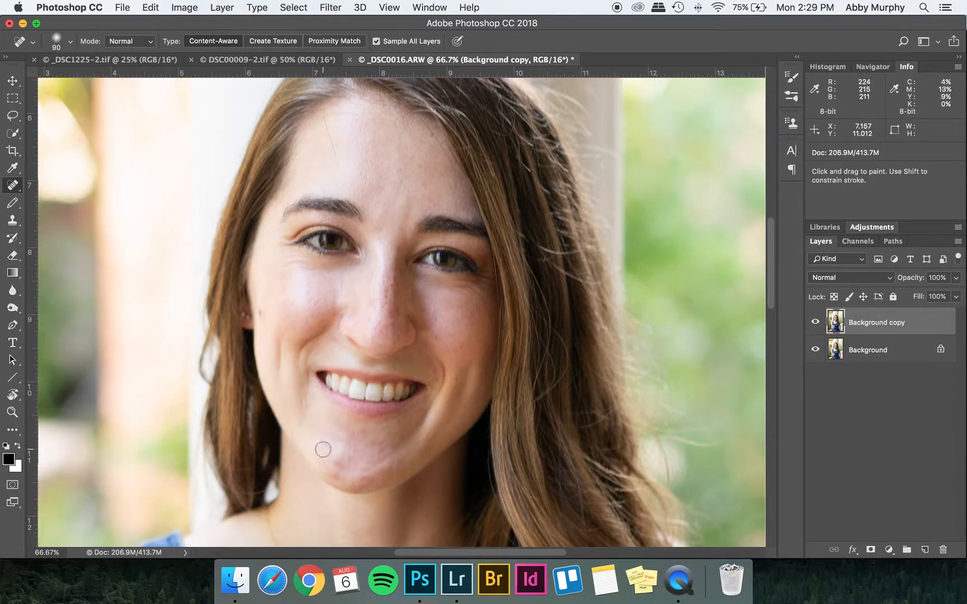
{"action": "mouse_move", "coordinate": [324, 447]}
{"action": "left_mouse_down"}
{"action": "mouse_move", "coordinate": [339, 475]}
{"action": "mouse_move", "coordinate": [346, 443]}
{"action": "left_mouse_up"}
Return the retouched photo from Photoshop to Lightroom.
{"action": "key", "text": "super+minus"}
{"action": "key", "text": "super+minus"}
{"action": "key", "text": "super+minus"}
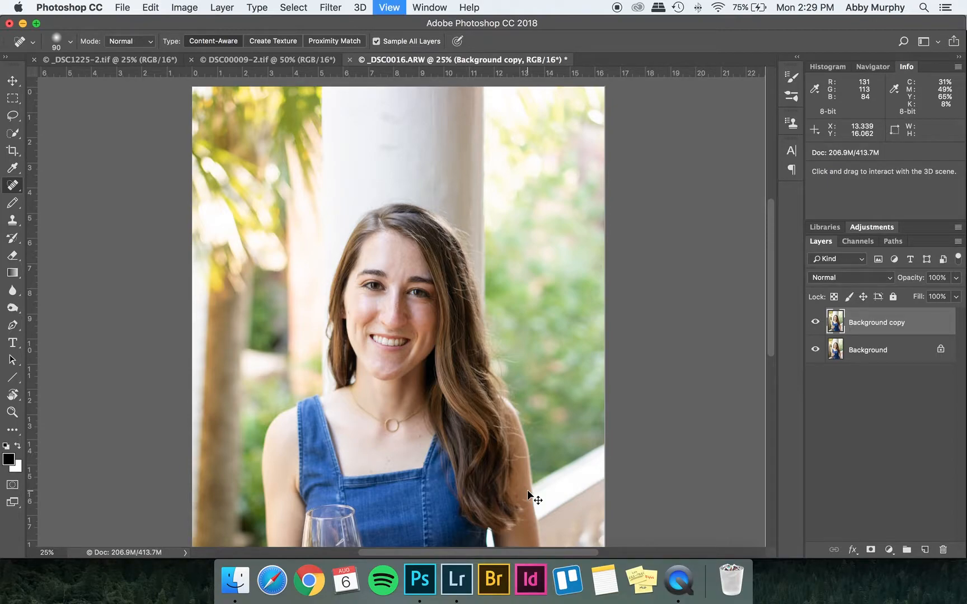
{"action": "key", "text": "super+minus"}
{"action": "key", "text": "super+minus"}
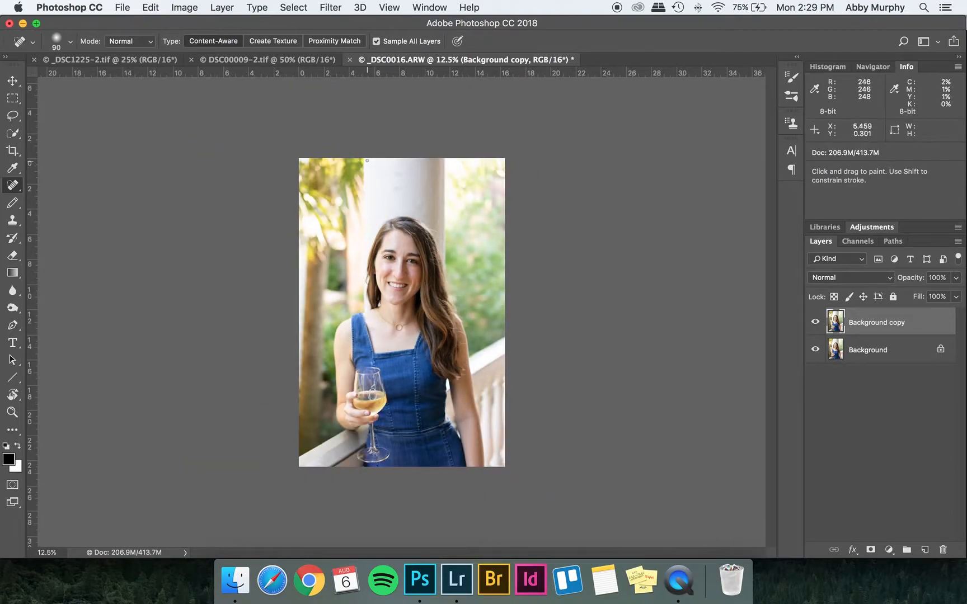
{"action": "left_click", "coordinate": [222, 7]}
{"action": "left_click", "coordinate": [254, 525]}
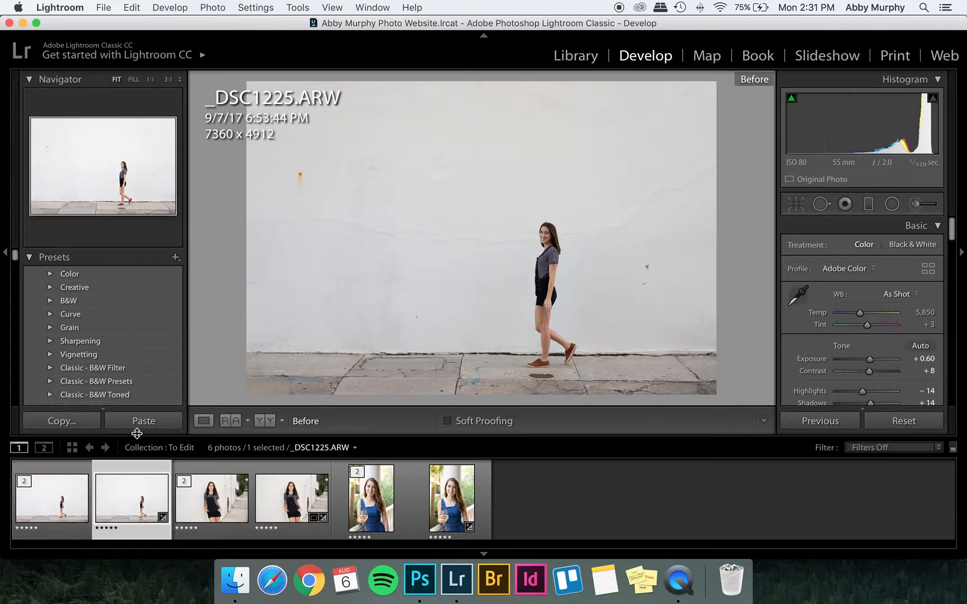
Compare the DSC00009 edited copy with its original, toggling the before view and zooming into the face.
{"action": "left_click", "coordinate": [72, 507]}
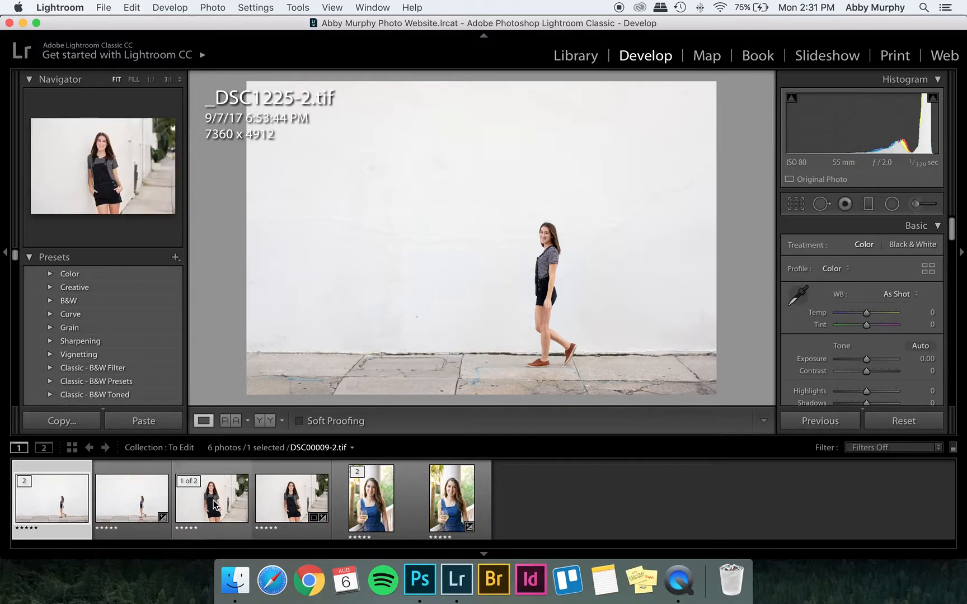
{"action": "left_click", "coordinate": [214, 505]}
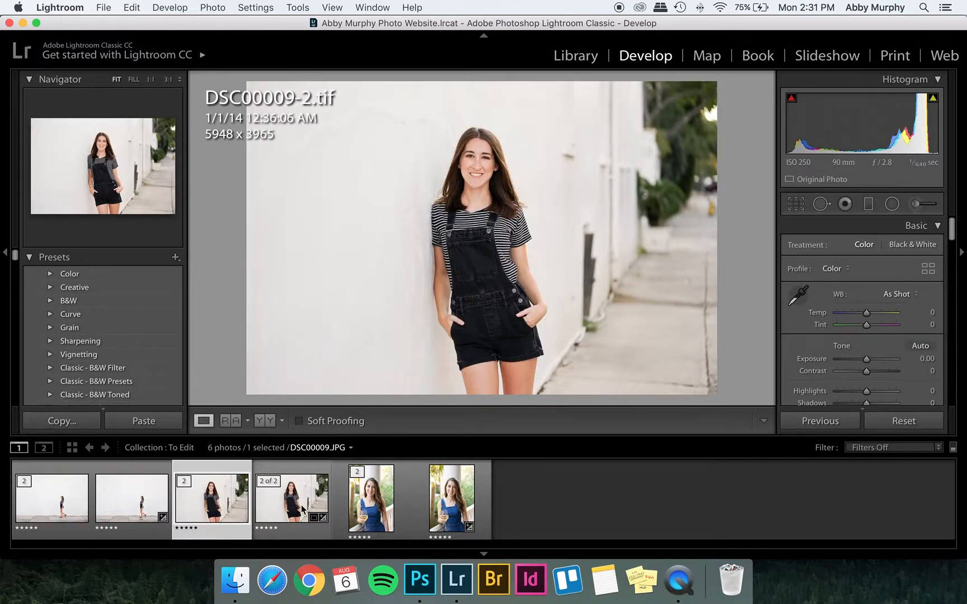
{"action": "left_click", "coordinate": [302, 509]}
{"action": "key", "text": "backslash"}
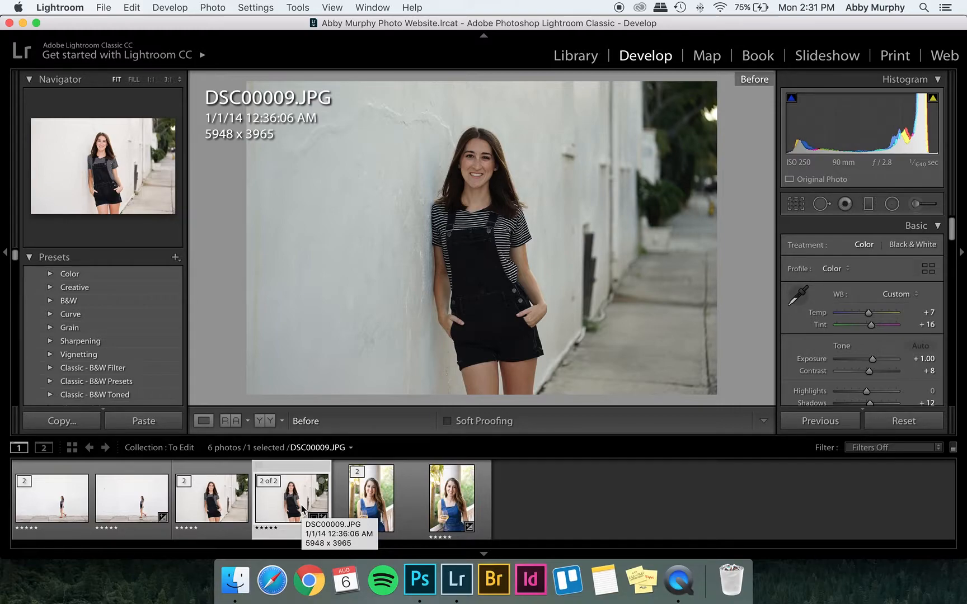
{"action": "key", "text": "backslash"}
{"action": "left_click", "coordinate": [207, 513]}
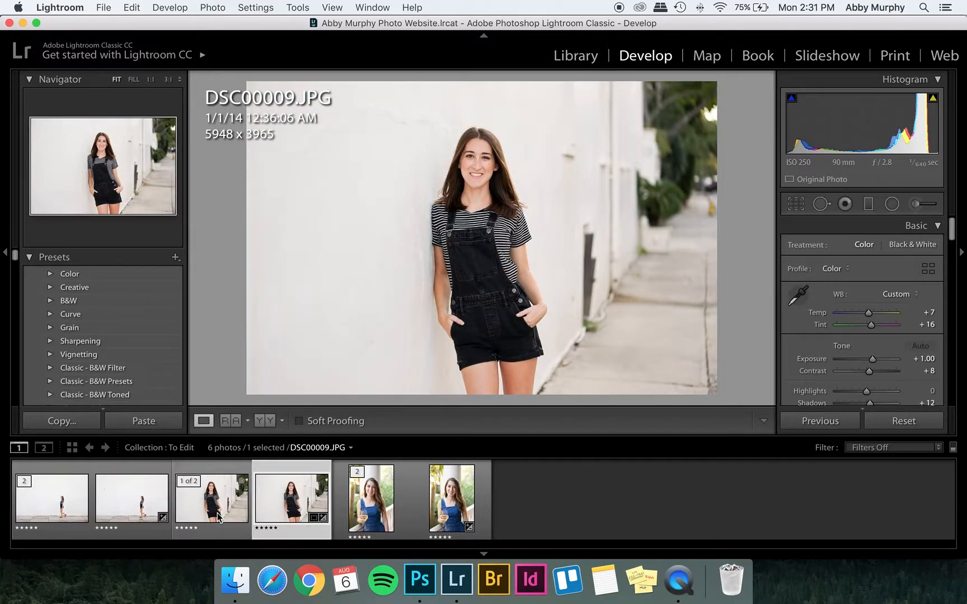
{"action": "left_click", "coordinate": [470, 169]}
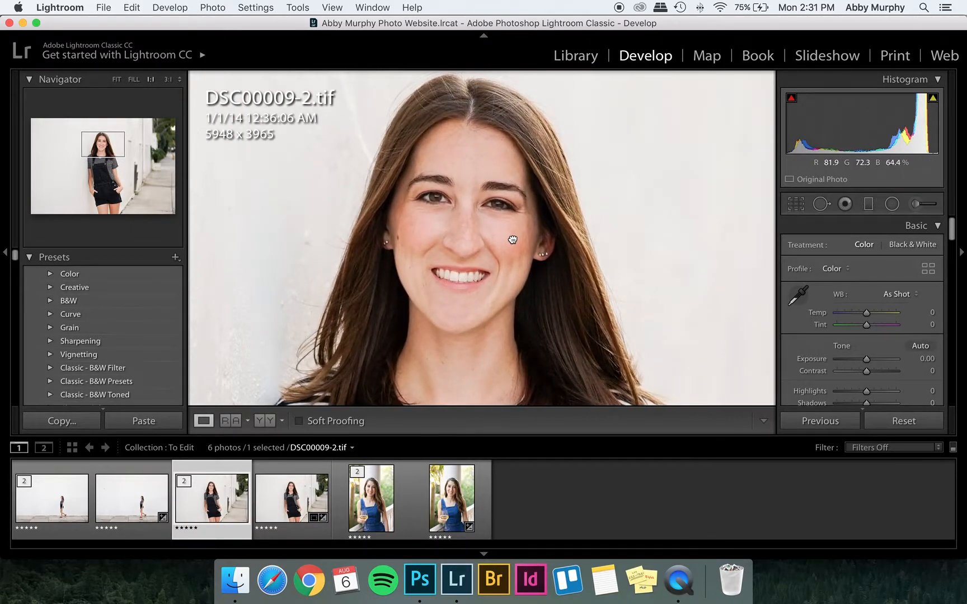
{"action": "left_click", "coordinate": [512, 238]}
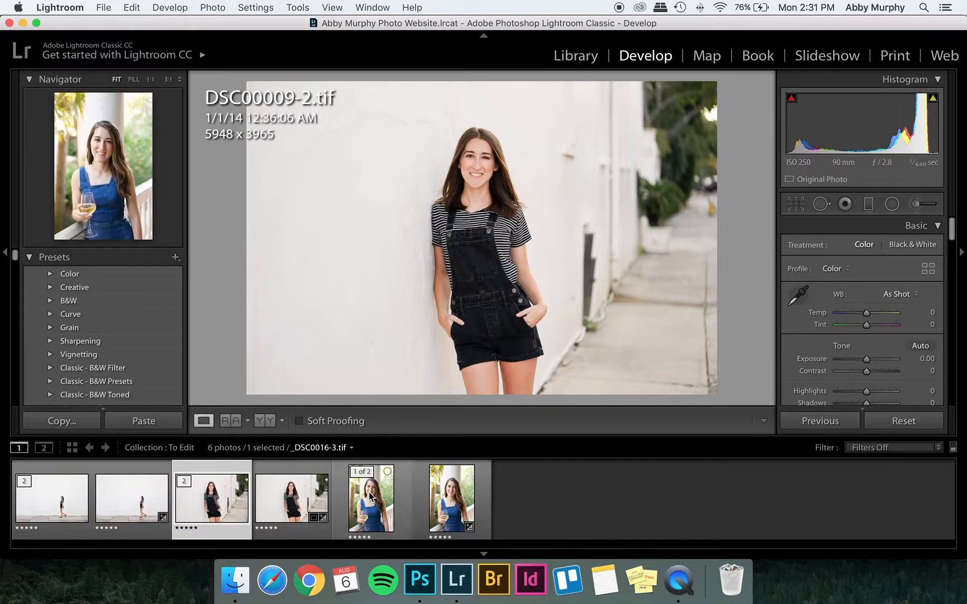
Compare the _DSC0016.ARW edit with its _DSC0016-3.tif retouched copy in the filmstrip.
{"action": "left_click", "coordinate": [447, 506]}
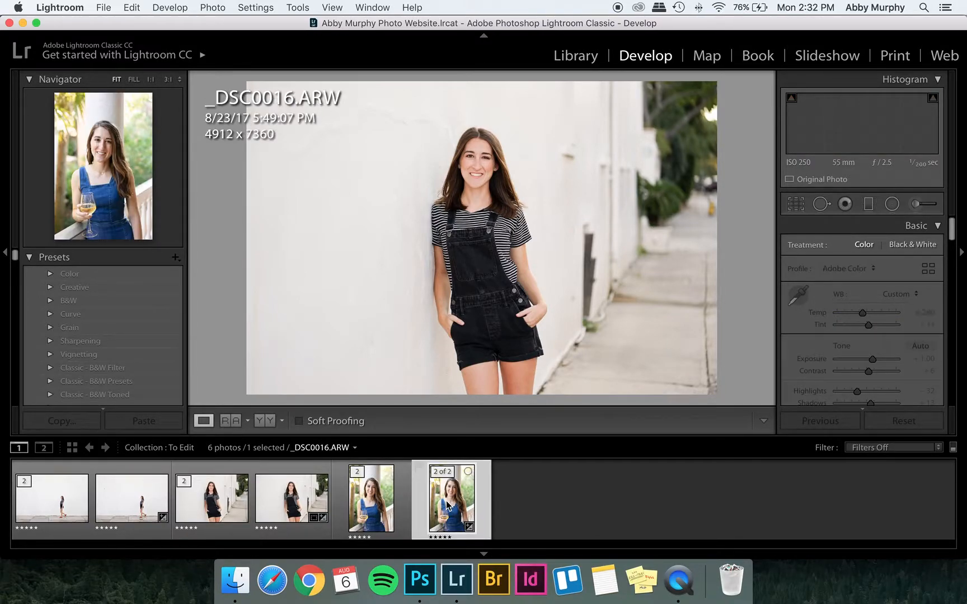
{"action": "key", "text": "backslash"}
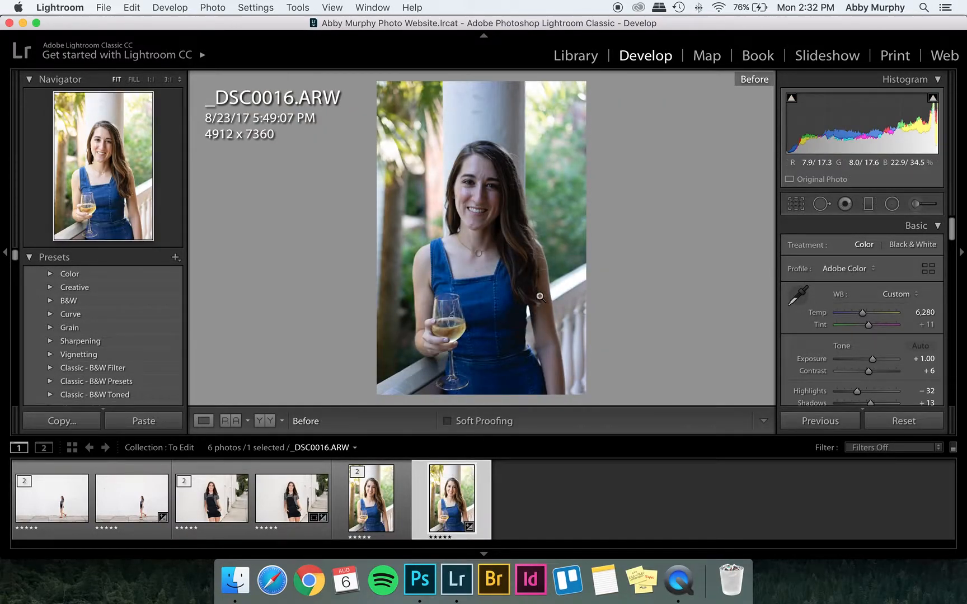
{"action": "left_click", "coordinate": [379, 507]}
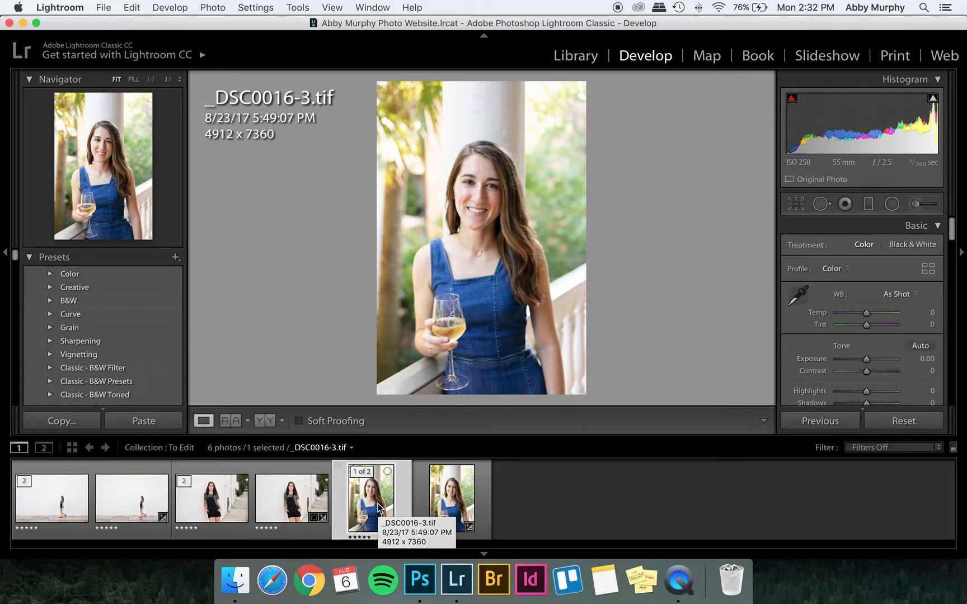
{"action": "left_click", "coordinate": [530, 509]}
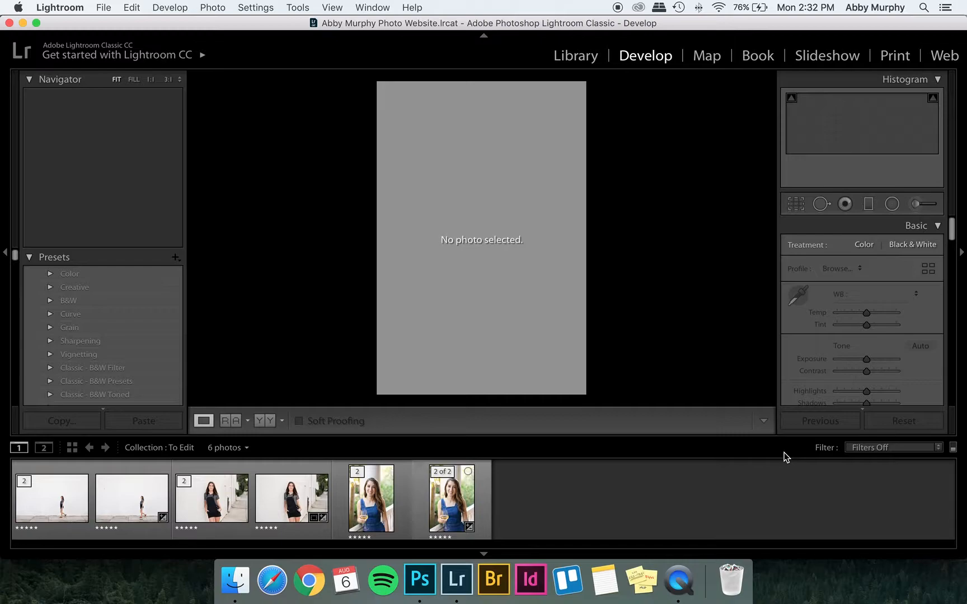
{"action": "left_click", "coordinate": [213, 516]}
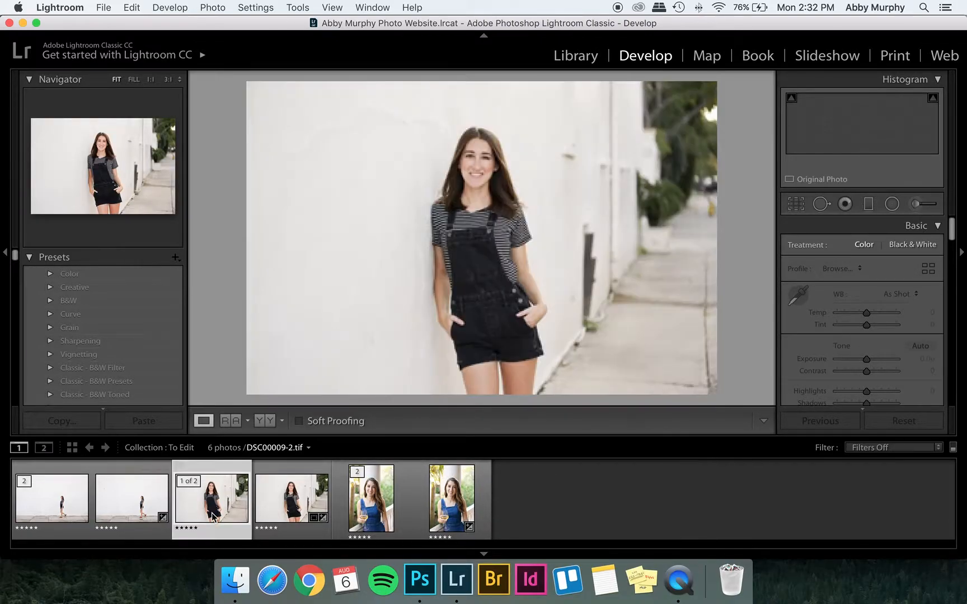